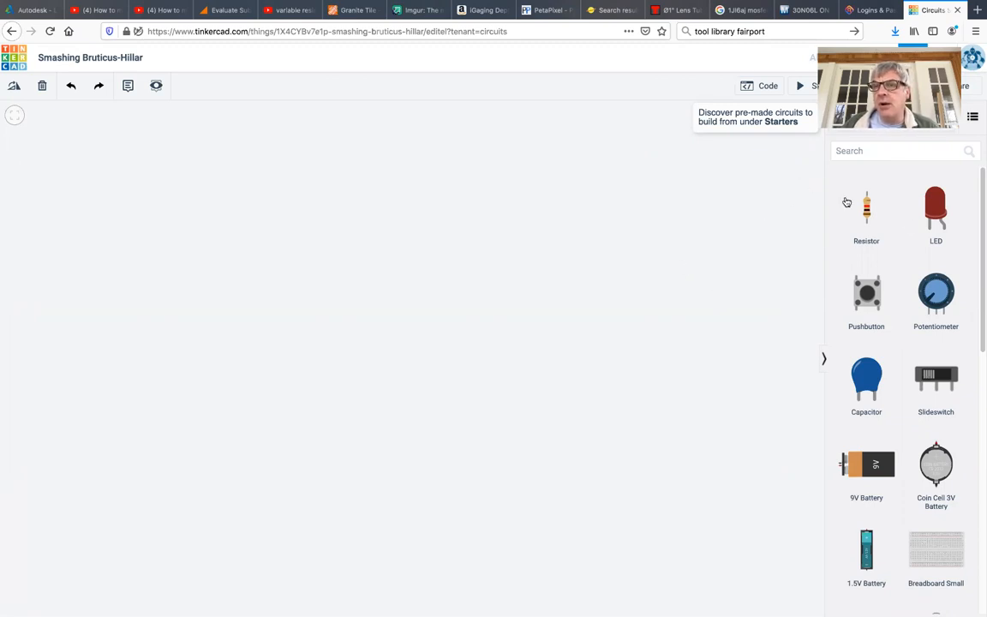
Step: Add a small breadboard to the empty workspace and place an Arduino Uno R3 to its left
left_click_drag(979, 226, 979, 342)
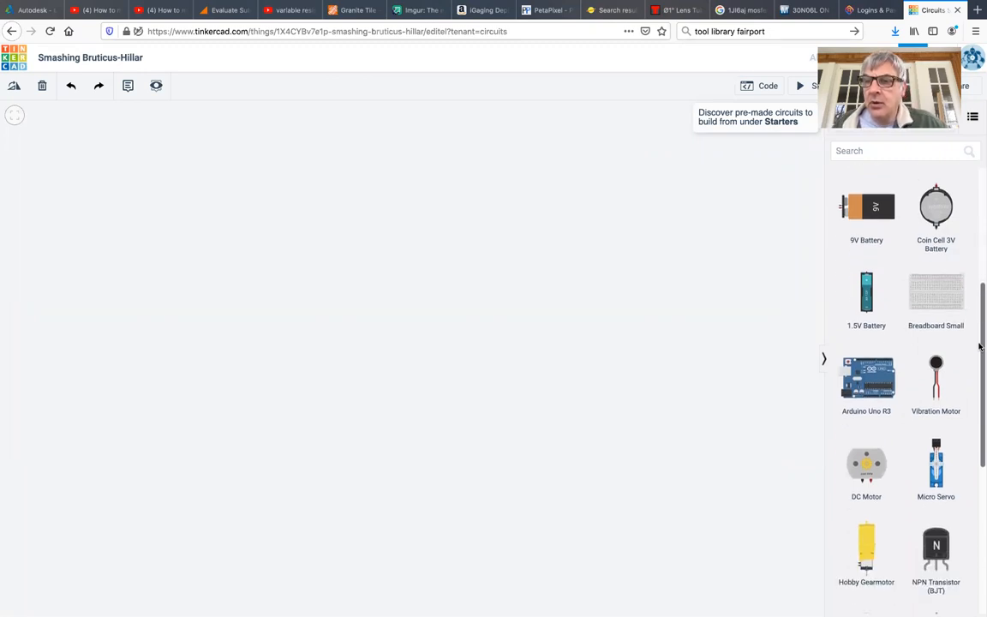
left_click(931, 293)
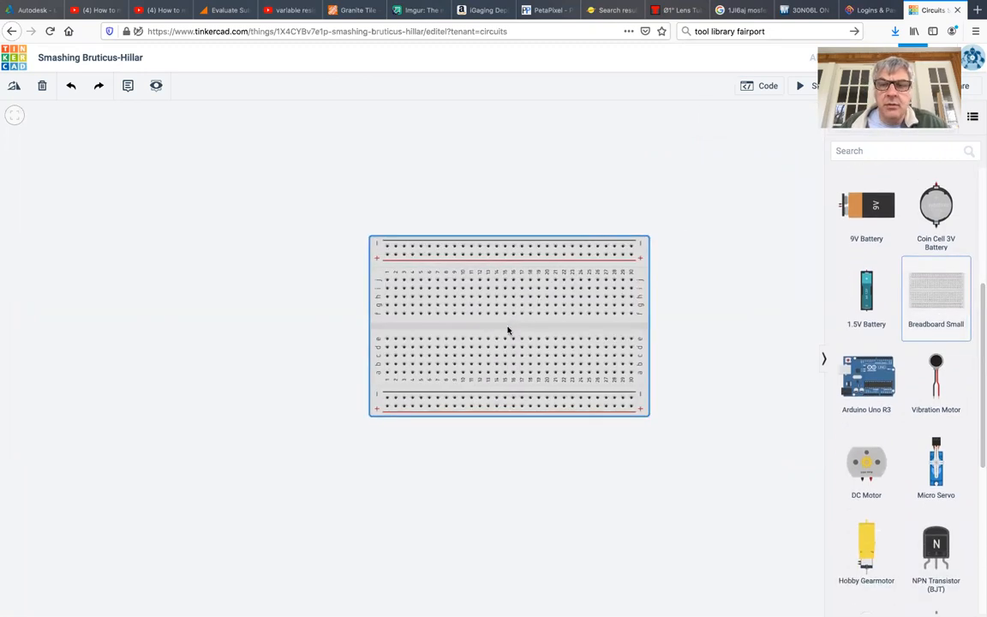
left_click(535, 354)
left_click(867, 383)
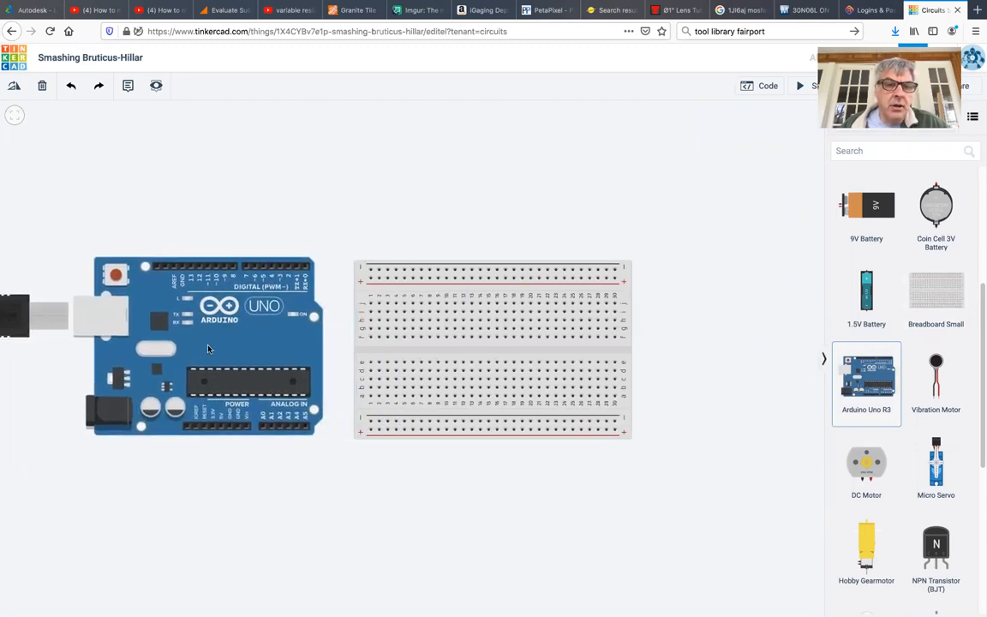
left_click(509, 353)
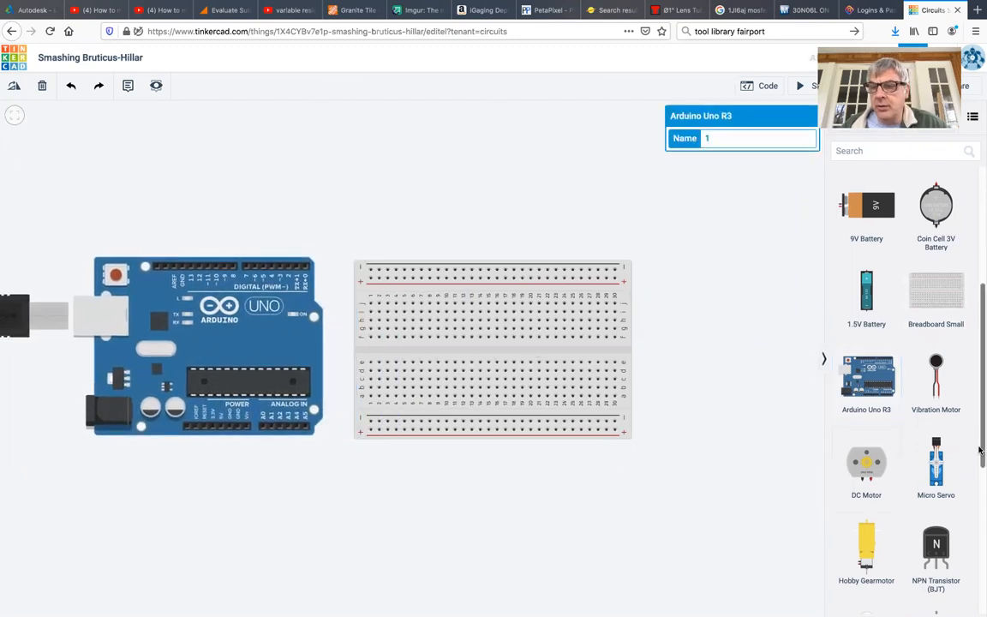
Step: Move the breadboard closer to the Arduino and add a 9V battery to the right of the breadboard
left_click_drag(979, 444, 932, 375)
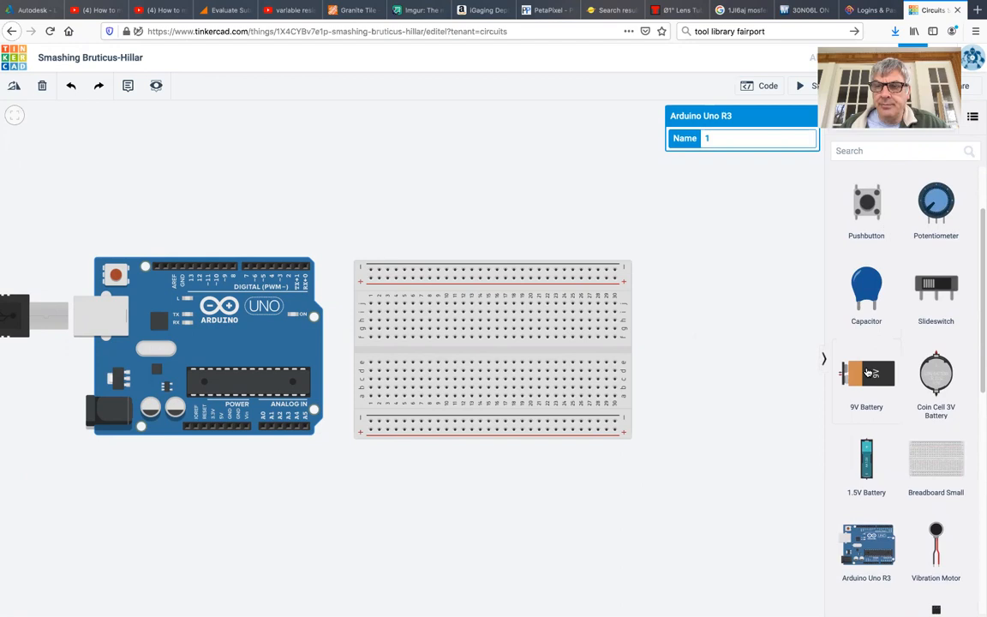
left_click_drag(508, 334, 486, 330)
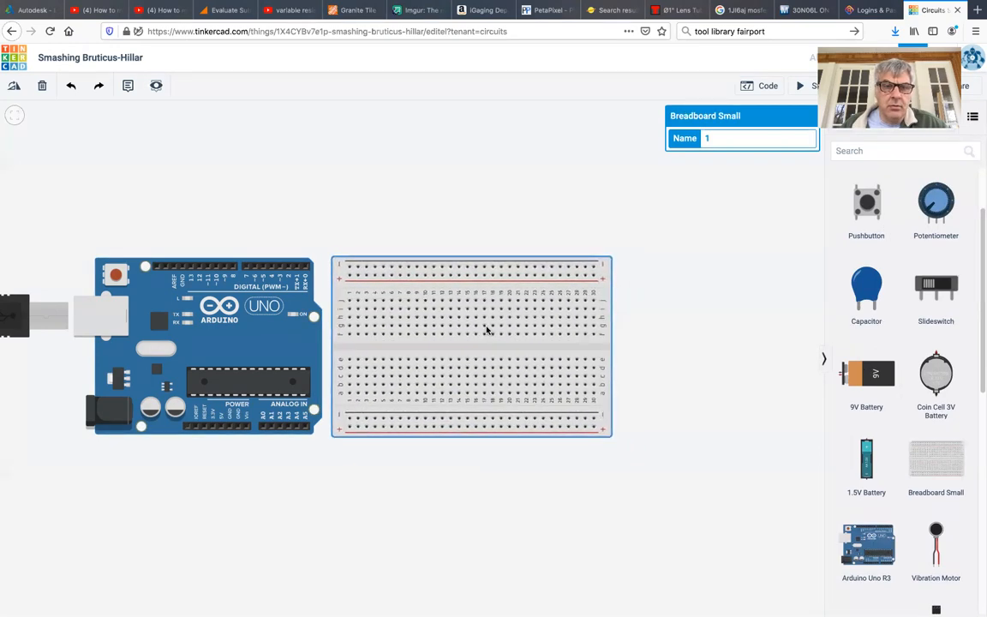
left_click_drag(866, 373, 675, 339)
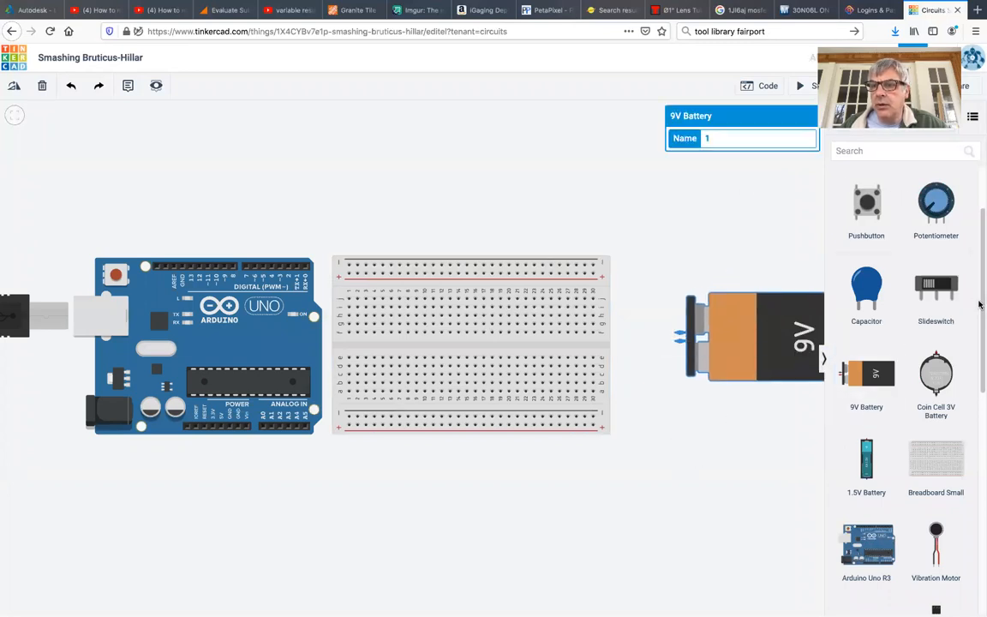
Step: Add two resistors and a red LED in a row above the breadboard, with the LED leftmost
scroll(975, 300, "up", 2)
left_click_drag(870, 225, 445, 176)
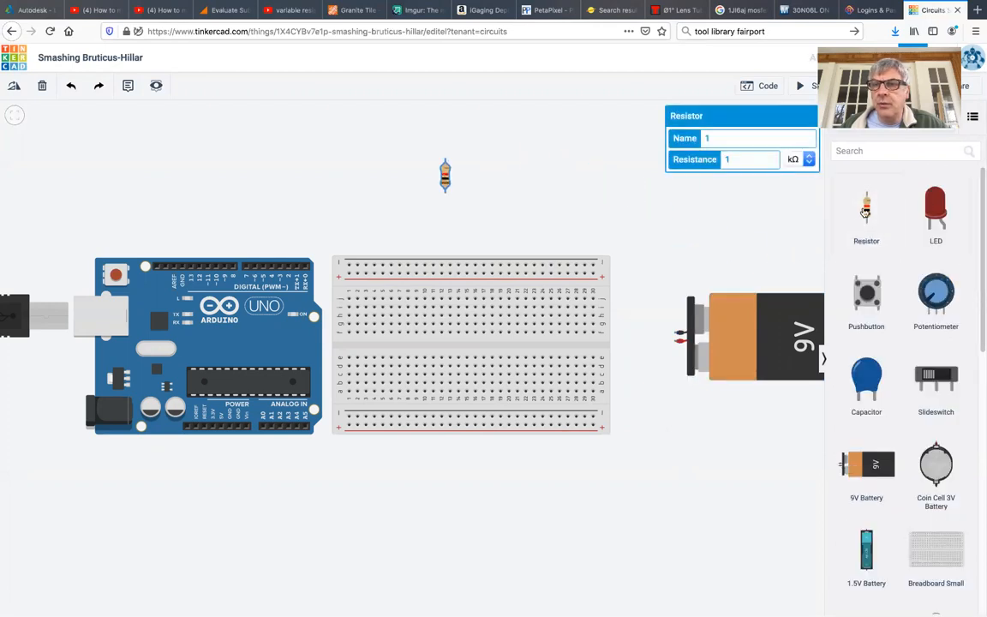
left_click_drag(870, 214, 518, 177)
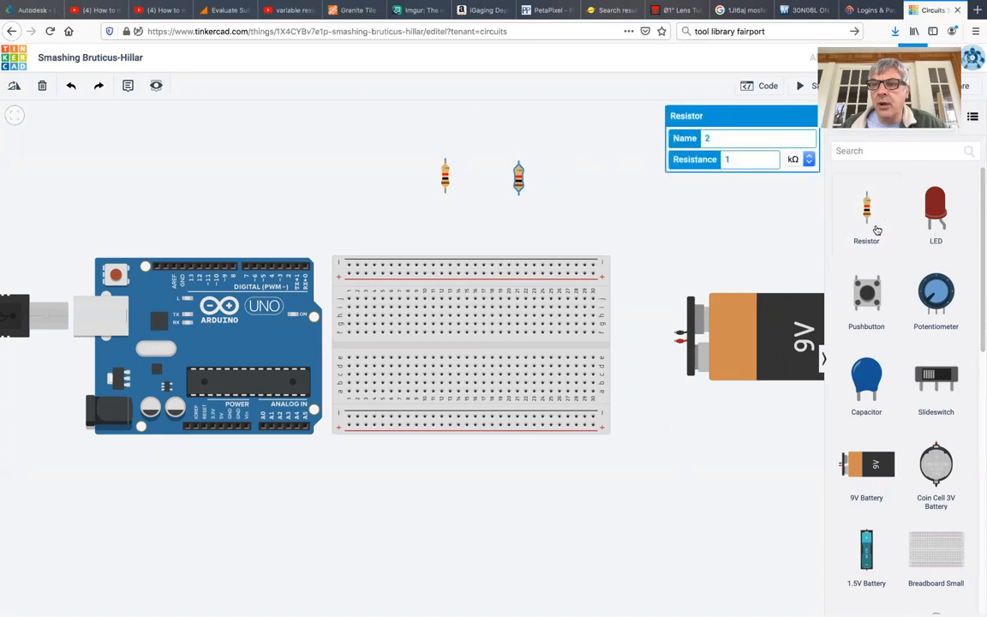
left_click_drag(937, 222, 358, 190)
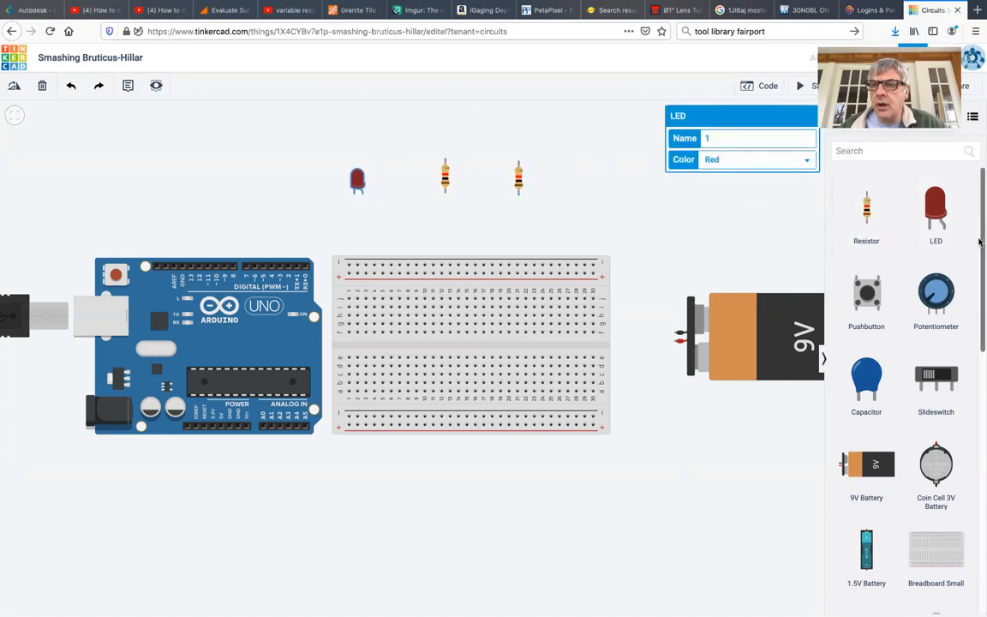
scroll(975, 351, "down", 3)
scroll(972, 376, "down", 3)
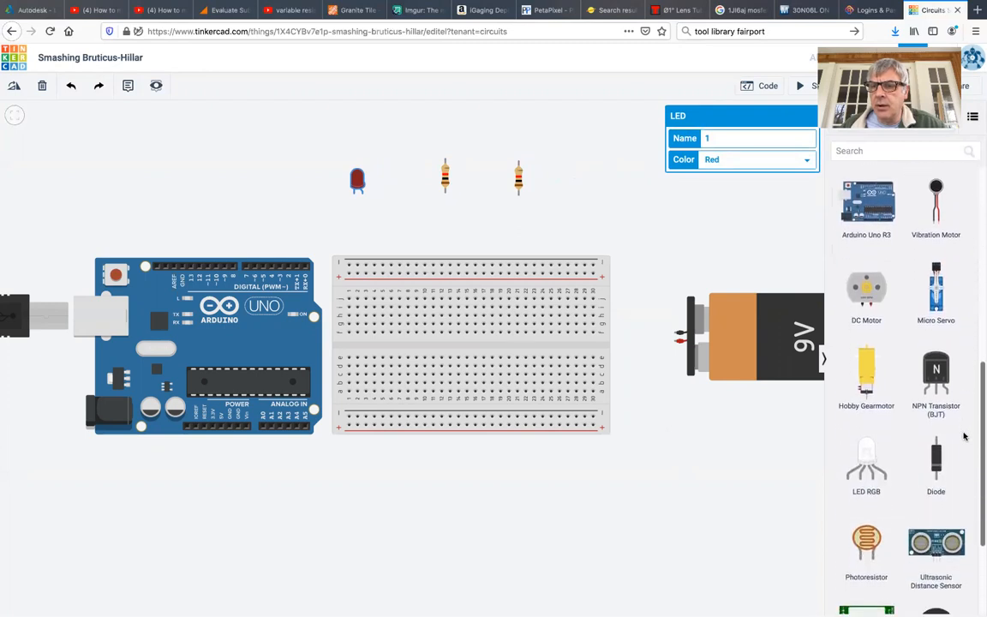
scroll(967, 435, "down", 2)
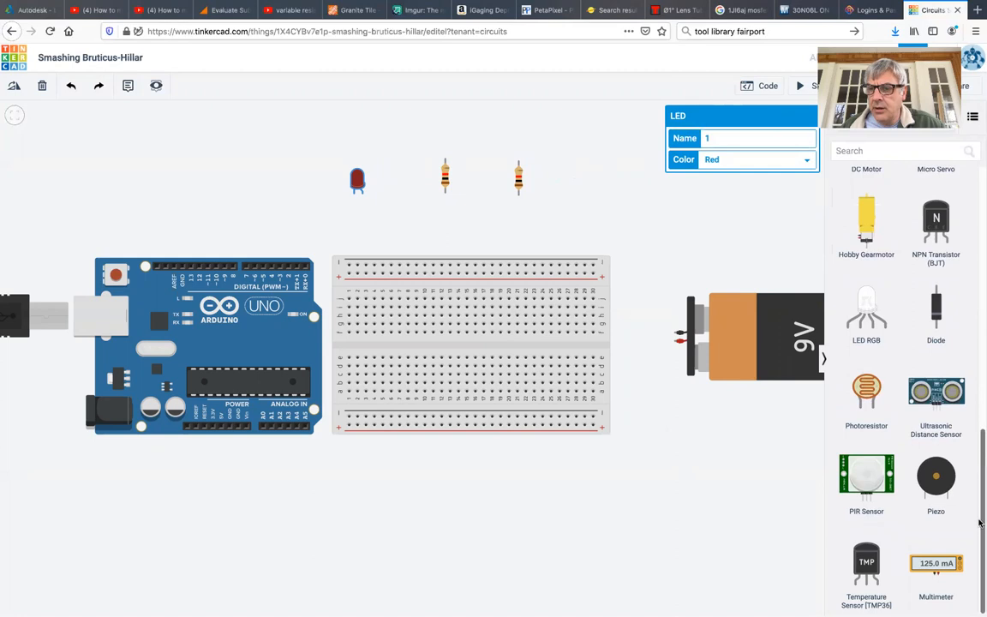
left_click_drag(979, 457, 979, 96)
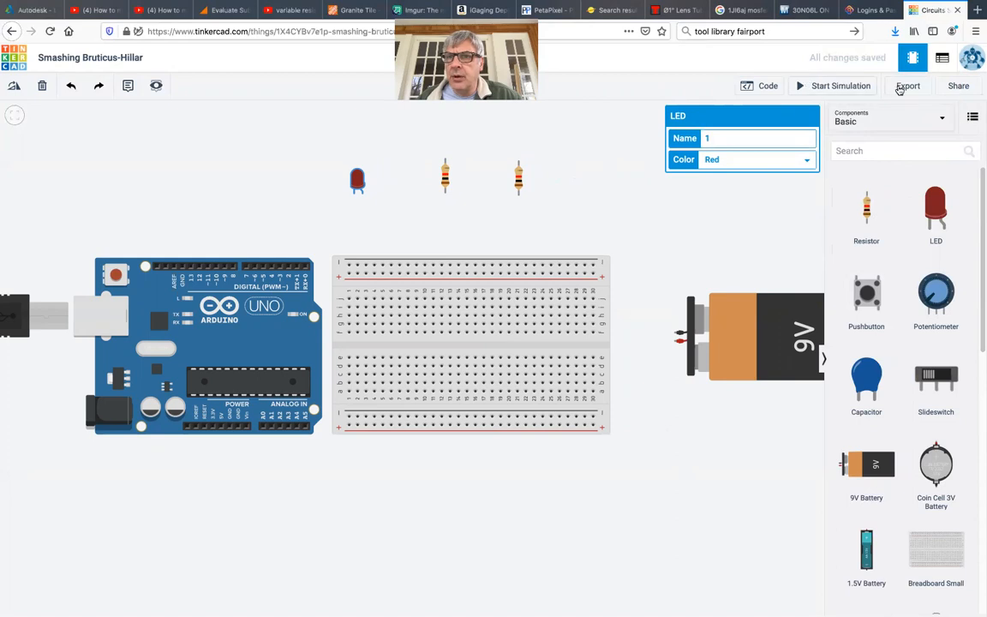
left_click(763, 87)
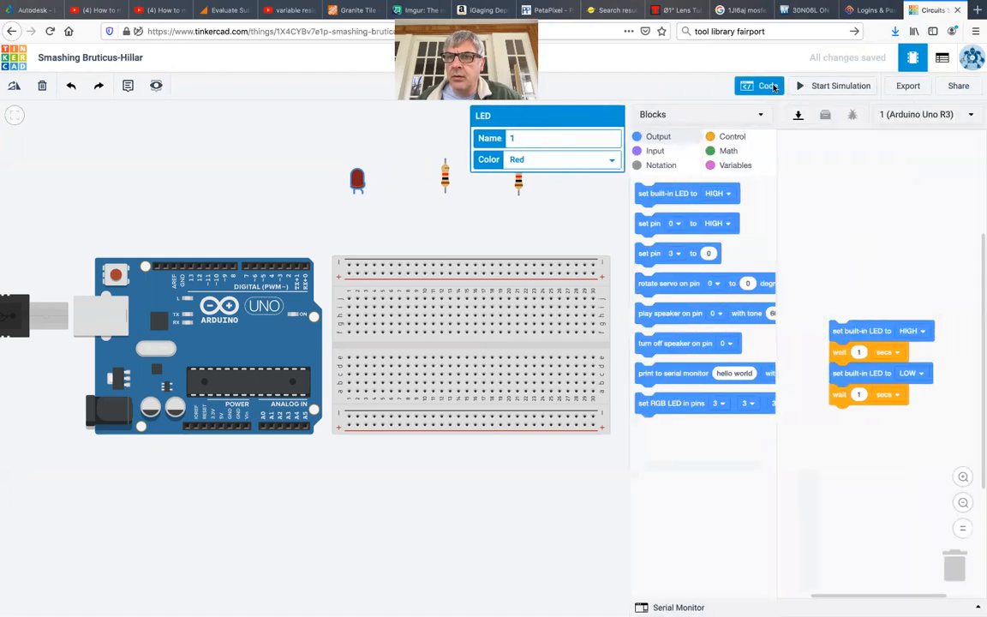
left_click(769, 87)
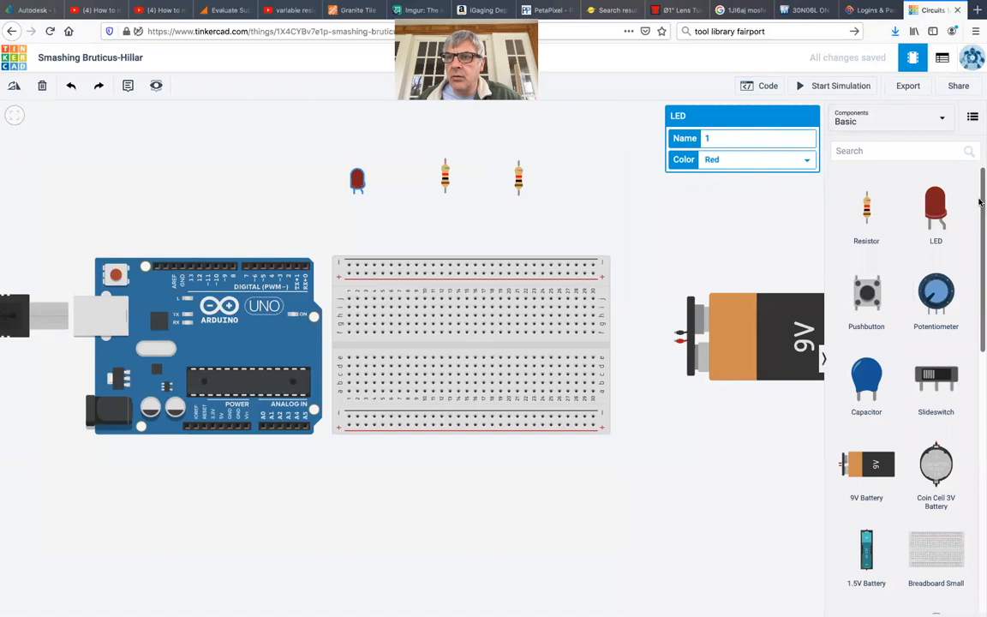
Step: List all components and place an nMOS Transistor (MOSFET) above the breadboard, right of the resistors
left_click(900, 121)
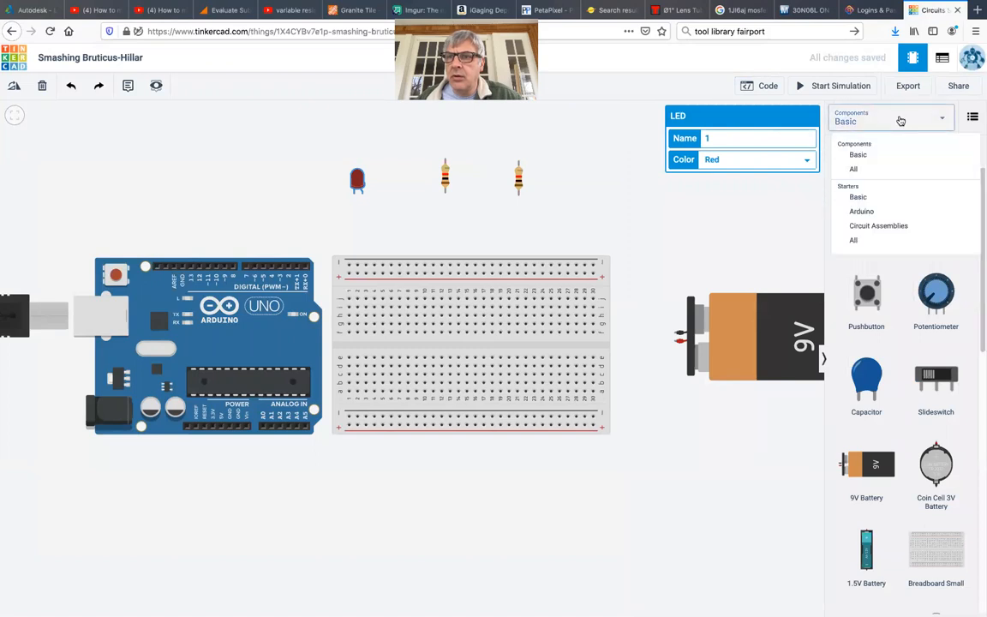
left_click(859, 171)
left_click_drag(981, 184, 972, 480)
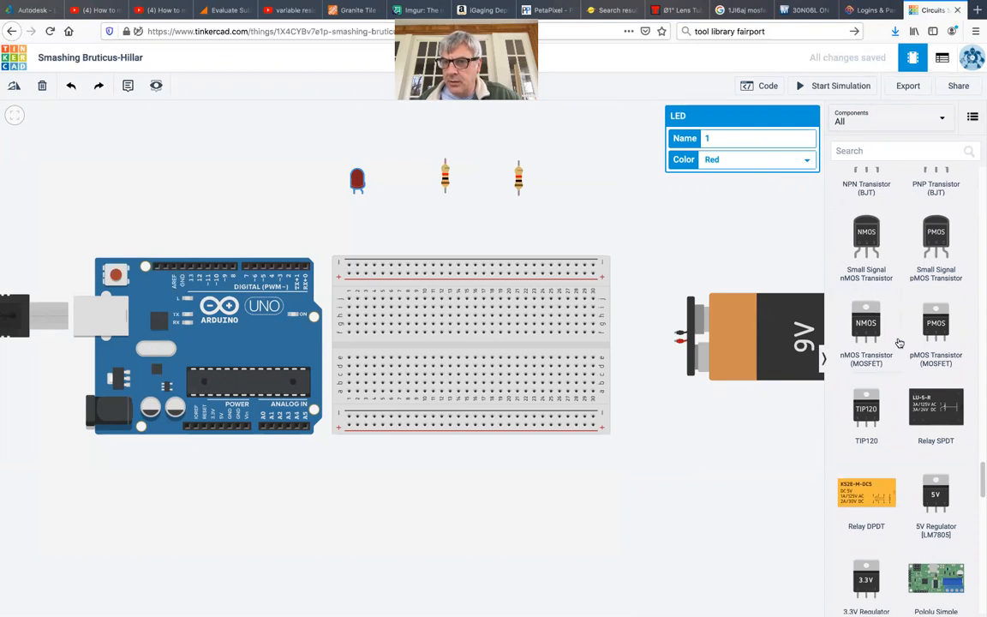
left_click(868, 324)
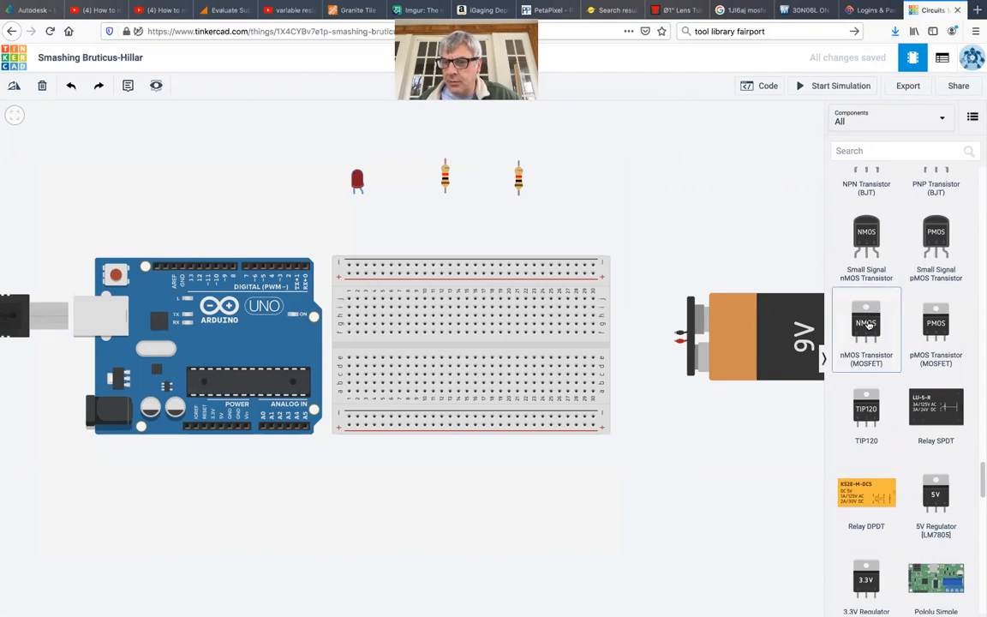
left_click(620, 176)
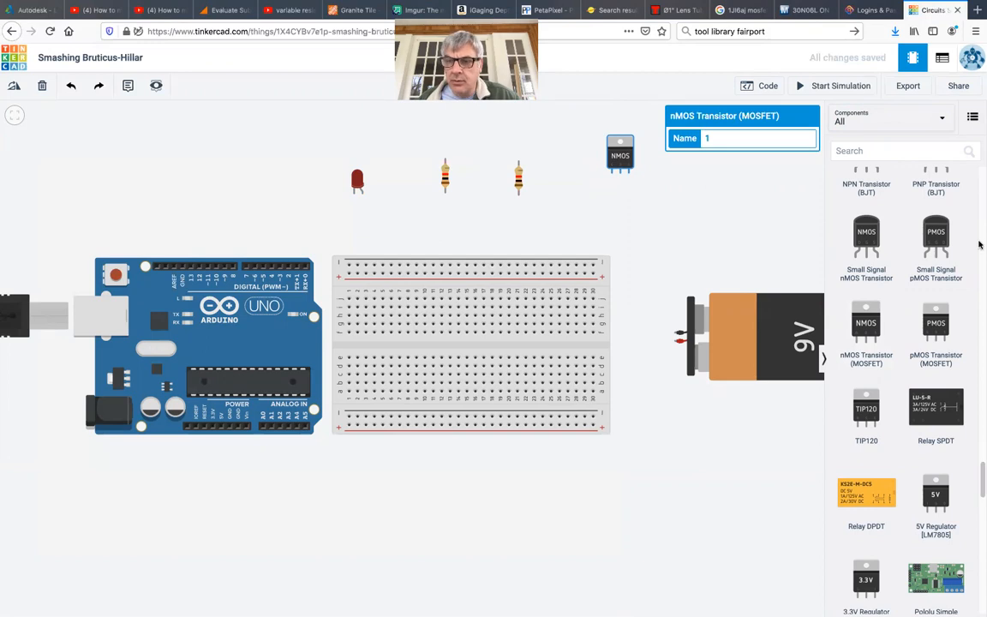
Step: Add a light bulb to the right of the MOSFET
left_click_drag(981, 482, 981, 286)
scroll(979, 222, "down", 1)
left_click_drag(872, 264, 704, 221)
left_click(767, 214)
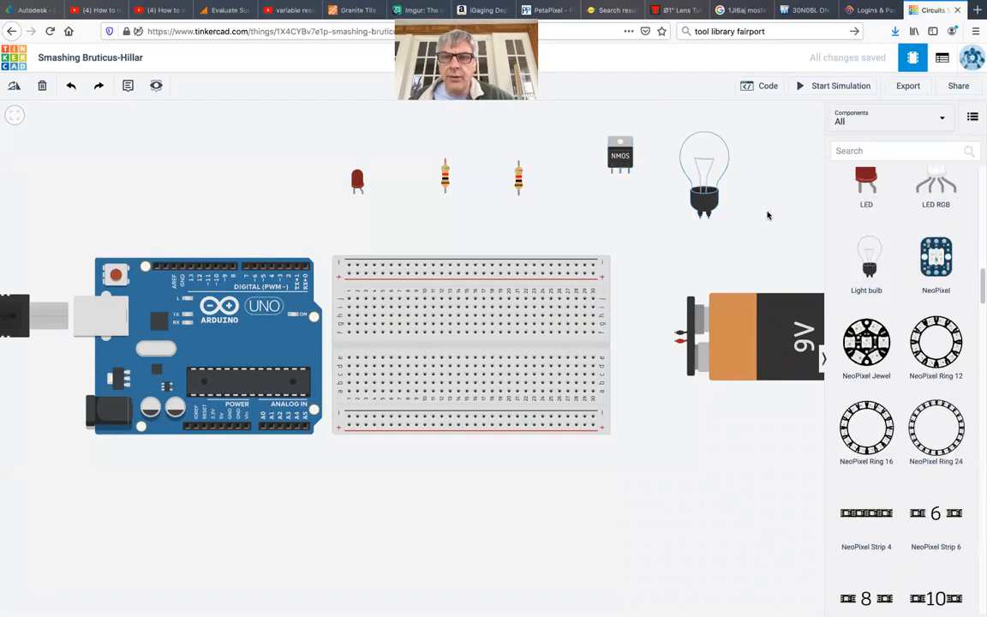
Step: Rotate the 9V battery 90° clockwise so its terminals point up, position it right of the breadboard, and move the light bulb just above it
left_click(782, 367)
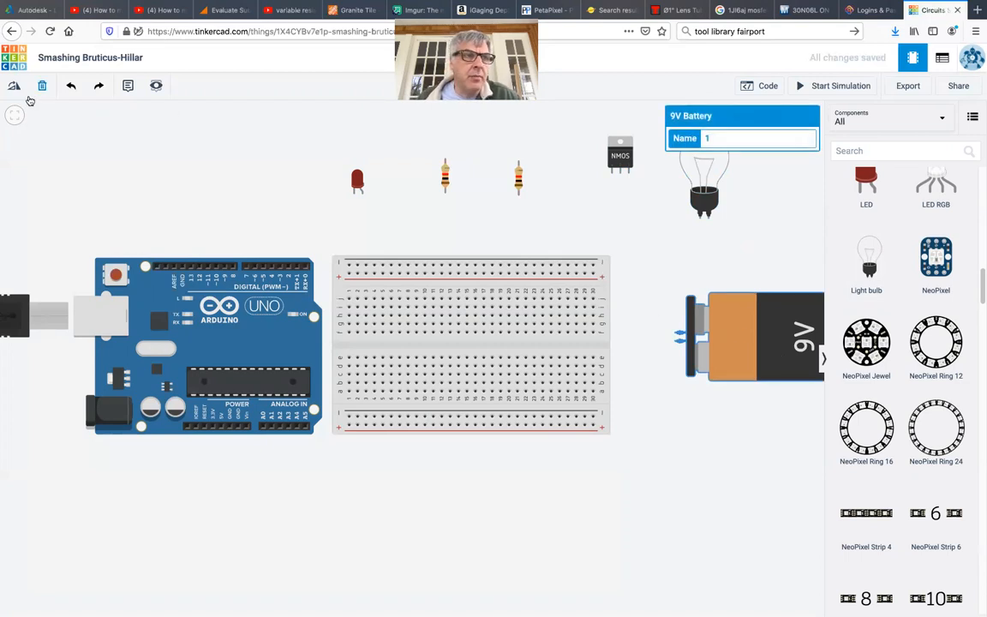
left_click(13, 87)
left_click(13, 88)
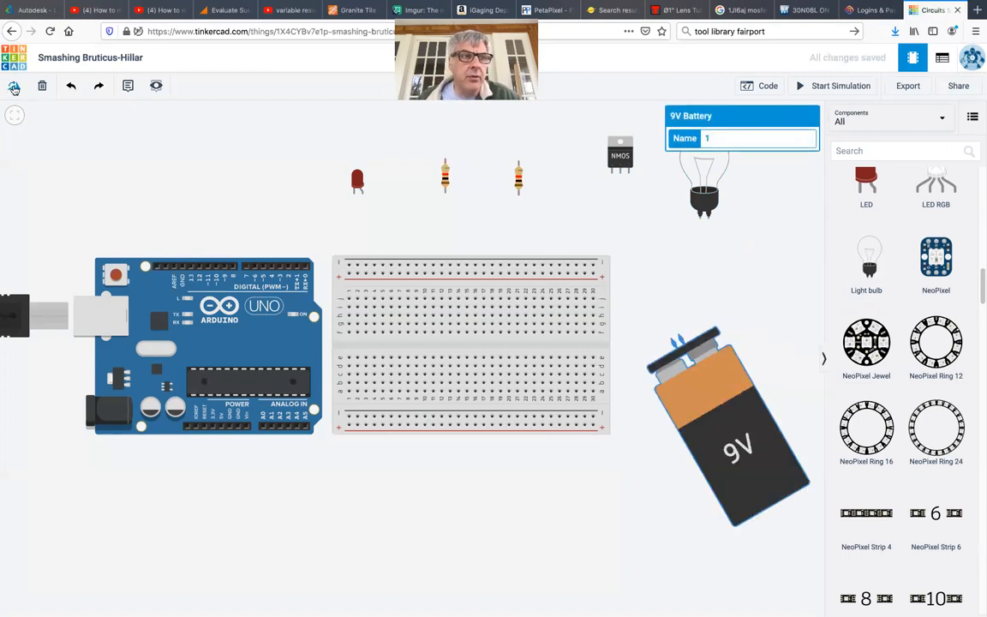
left_click(13, 87)
left_click_drag(671, 427, 706, 394)
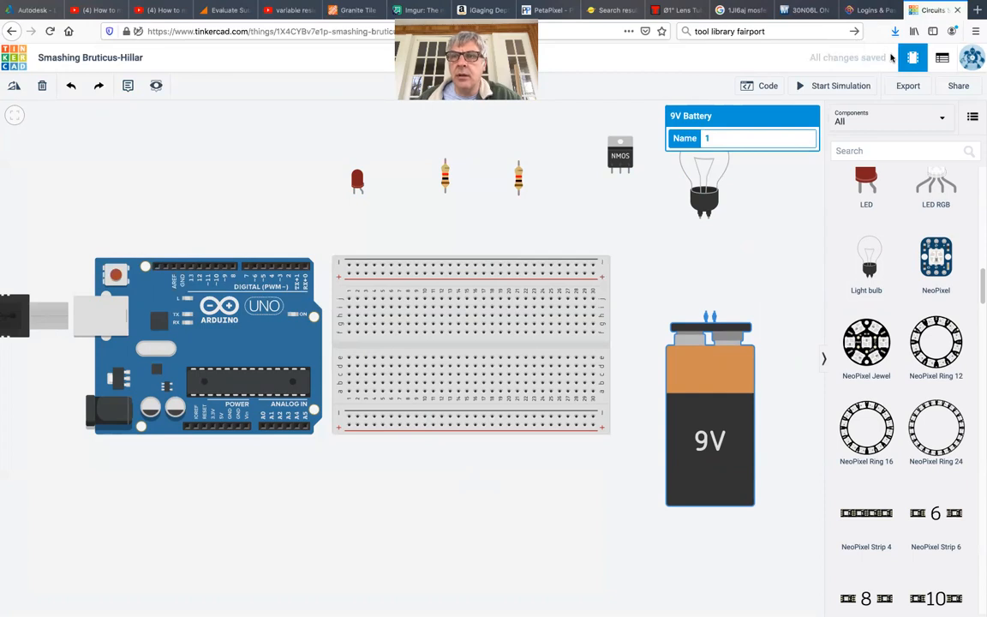
left_click_drag(688, 174, 685, 229)
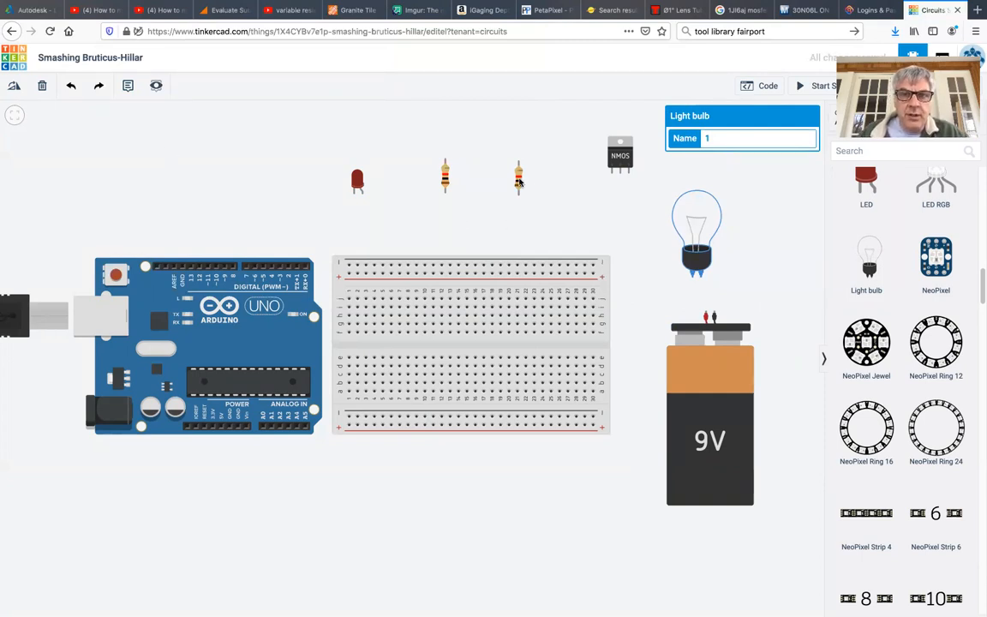
Step: Place the resistors across the breadboard's centre gap at columns 20 and 4, and set the column 4 resistor to 330 Ω
left_click_drag(518, 182, 517, 192)
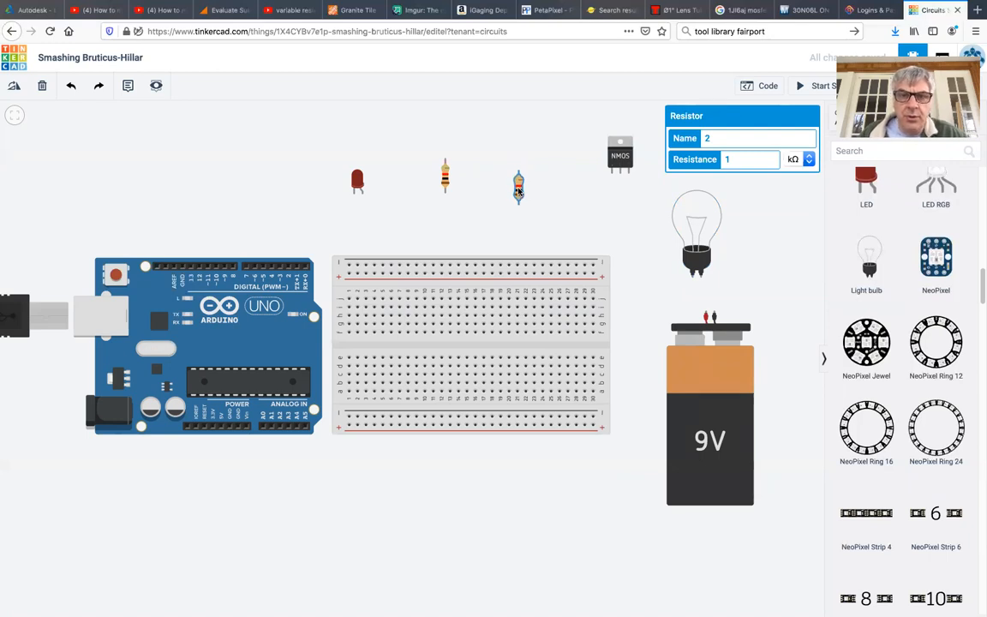
left_click_drag(518, 190, 509, 343)
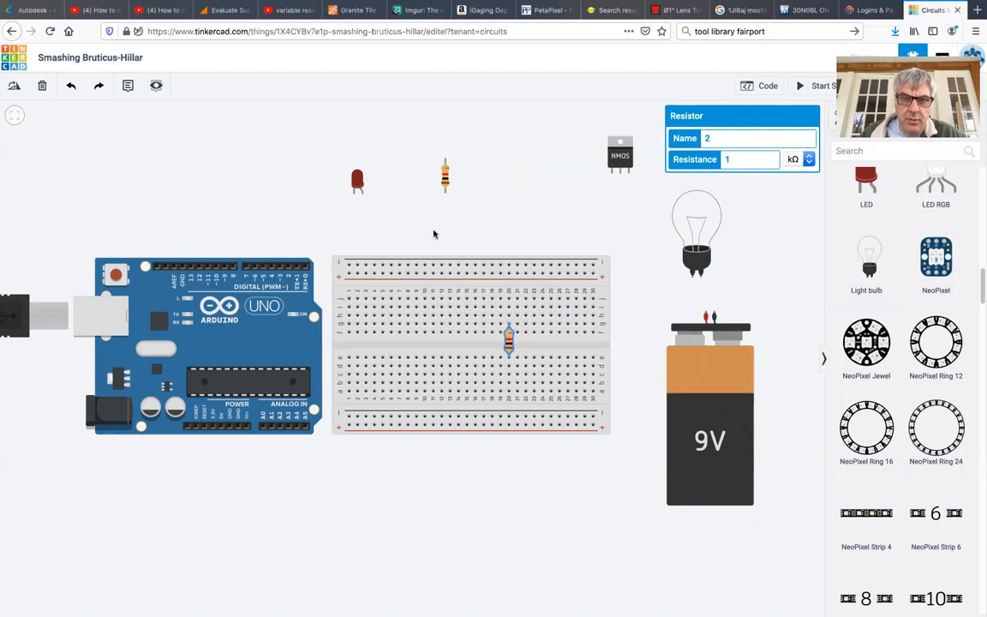
left_click_drag(444, 180, 374, 352)
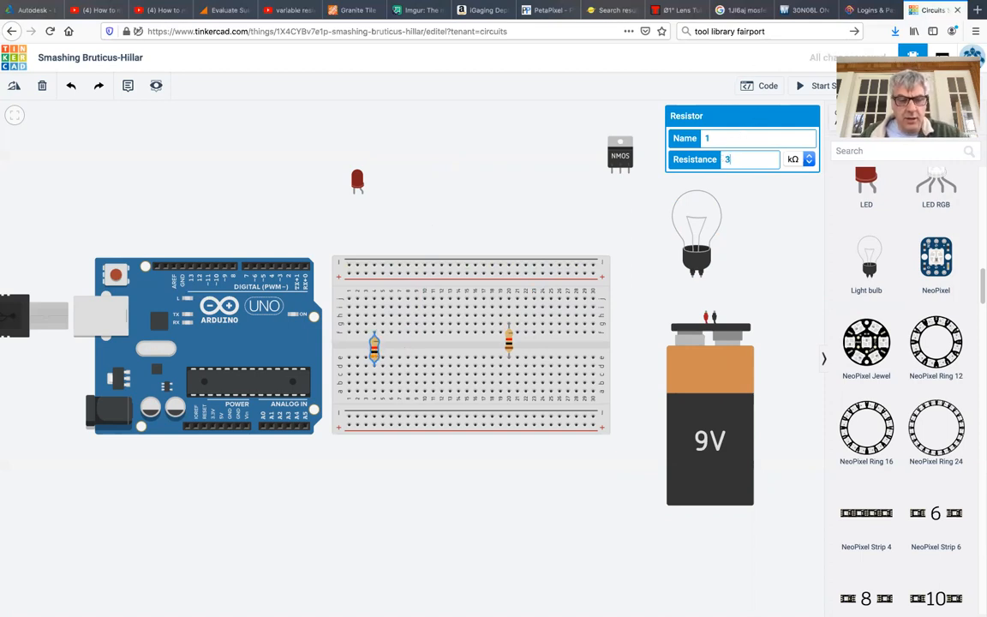
left_click(797, 160)
left_click(801, 143)
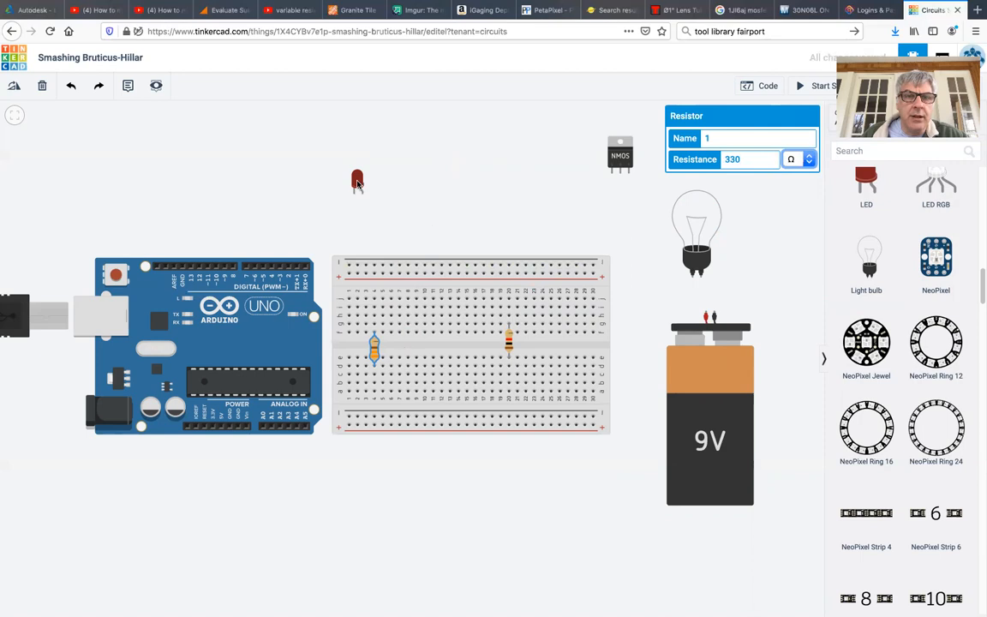
Step: Wire the LED's anode to breadboard column 4, row h, and column 4, row a to Arduino digital pin 13
left_click(362, 195)
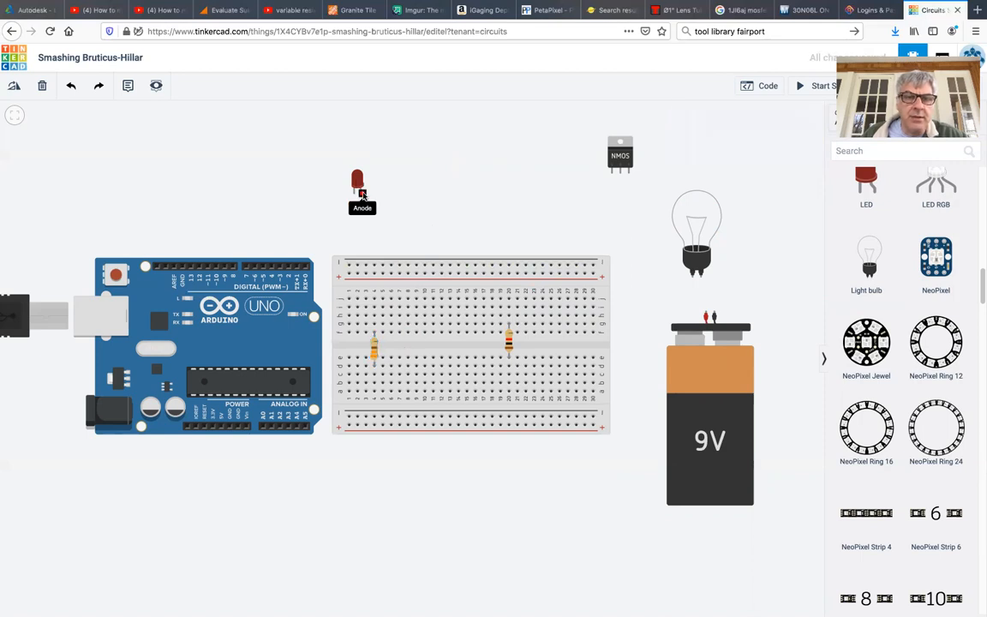
left_click(362, 195)
left_click(374, 317)
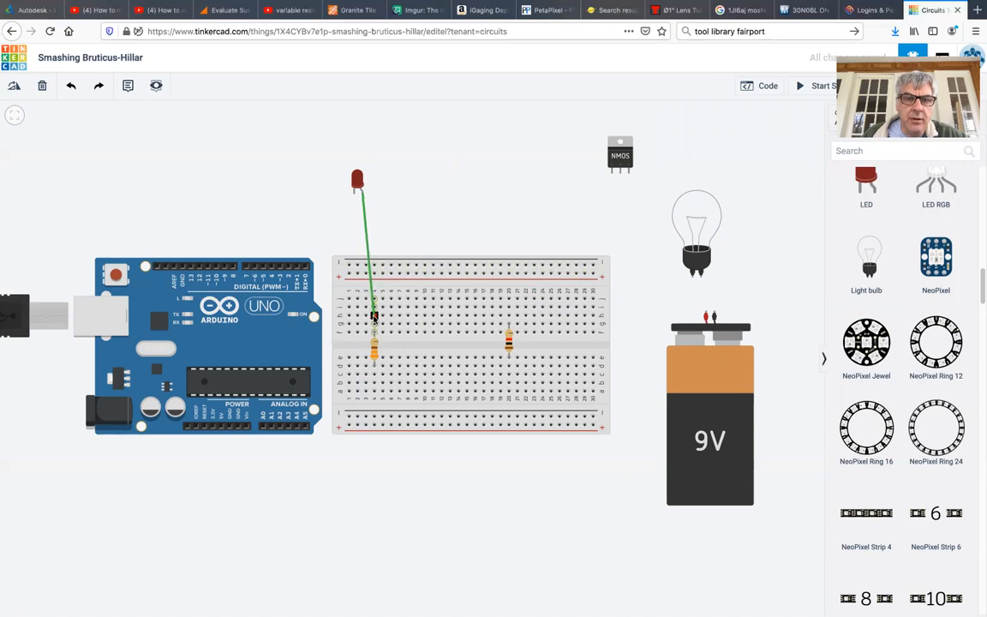
left_click(373, 316)
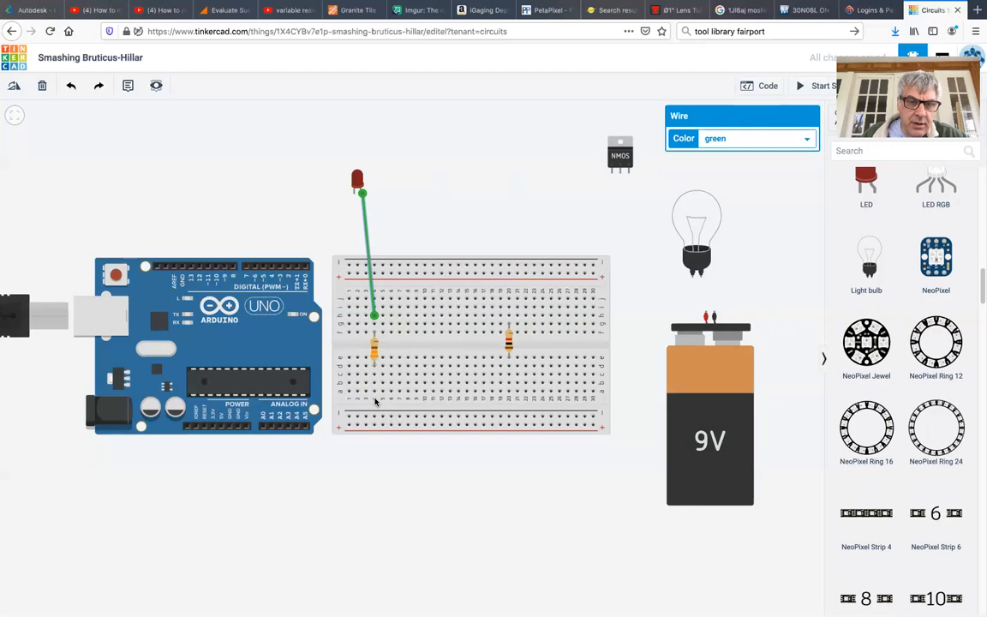
left_click(373, 392)
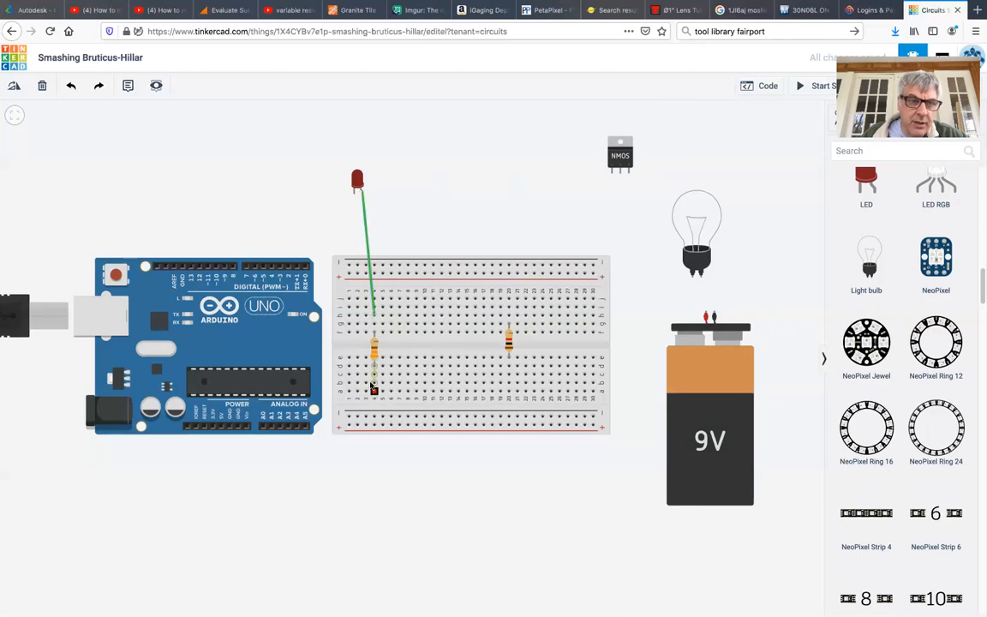
left_click(190, 267)
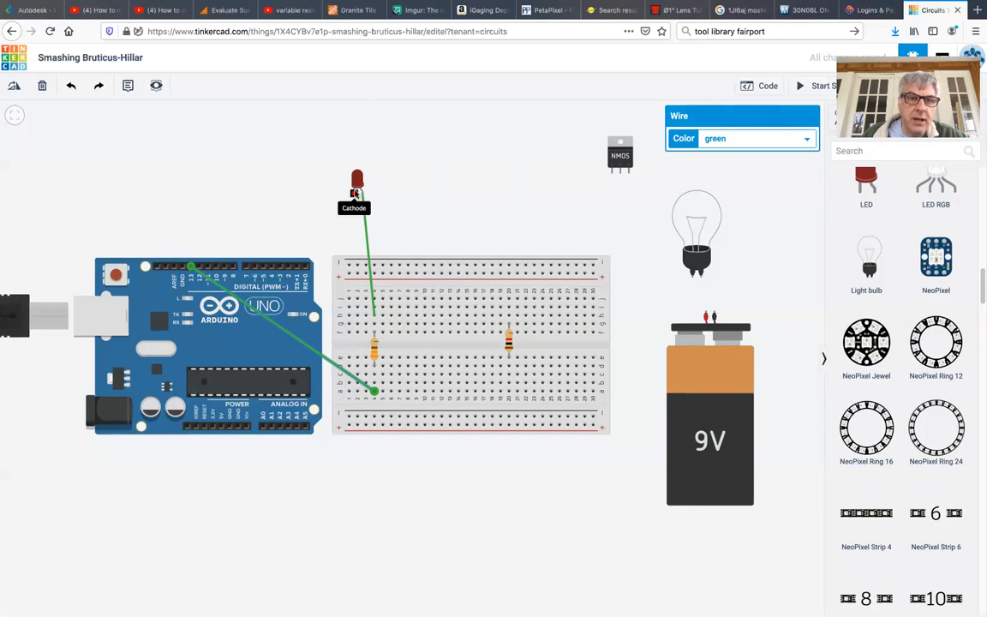
Step: Wire the LED's cathode to the breadboard's upper negative rail, and link that rail to the lower negative rail
left_click(354, 194)
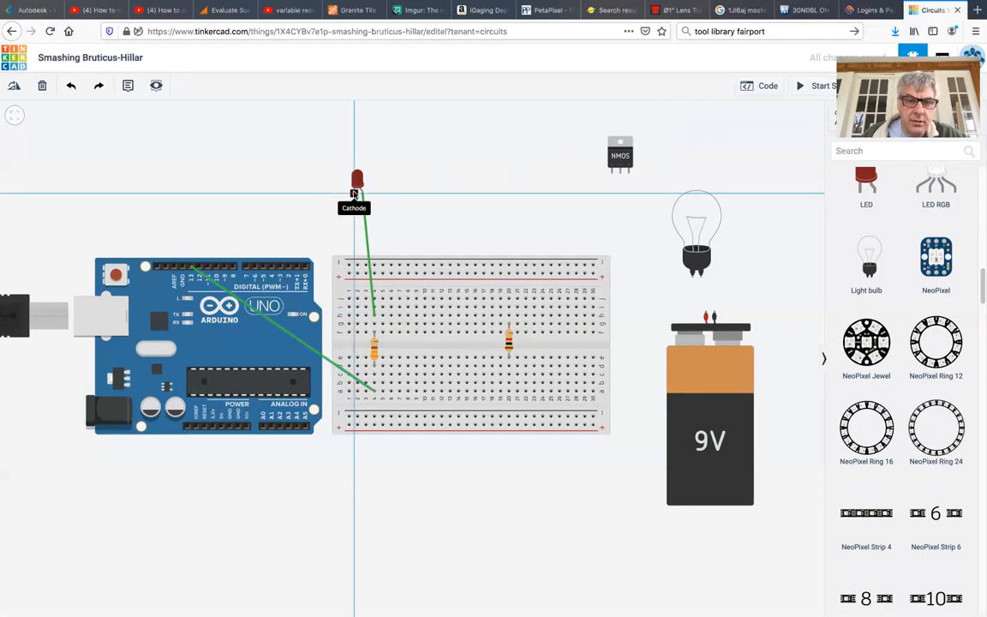
left_click(348, 265)
left_click(358, 268)
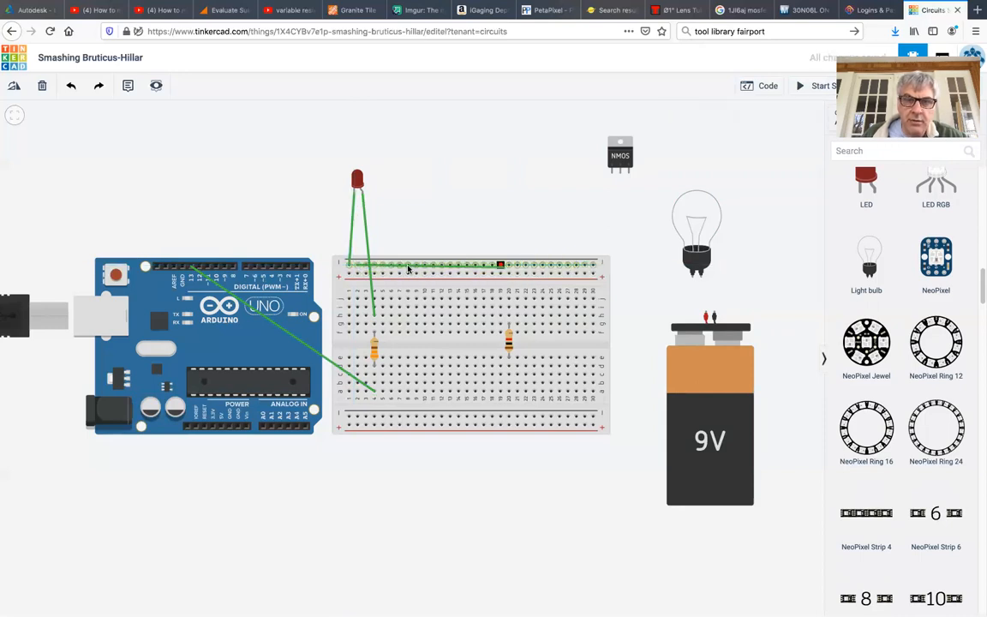
left_click(357, 417)
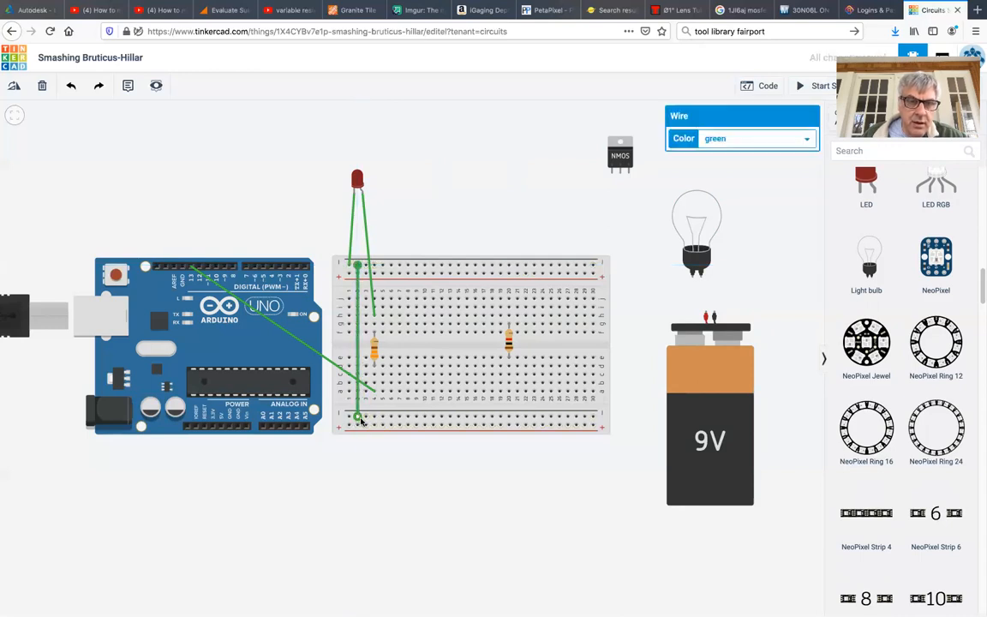
Step: Link the breadboard's upper and lower positive rails with a red wire at their left end
left_click(348, 275)
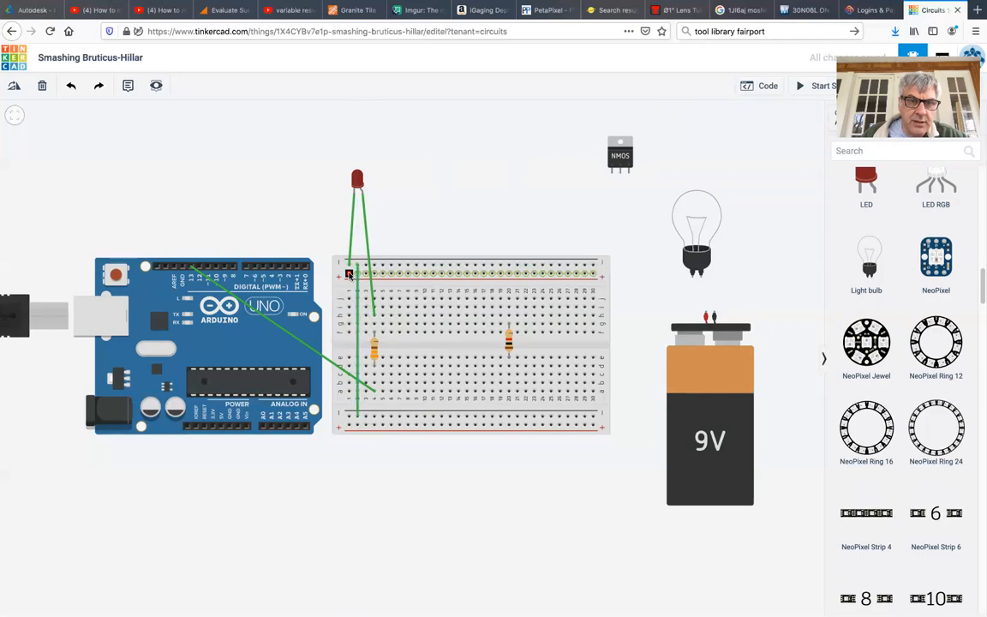
left_click(348, 423)
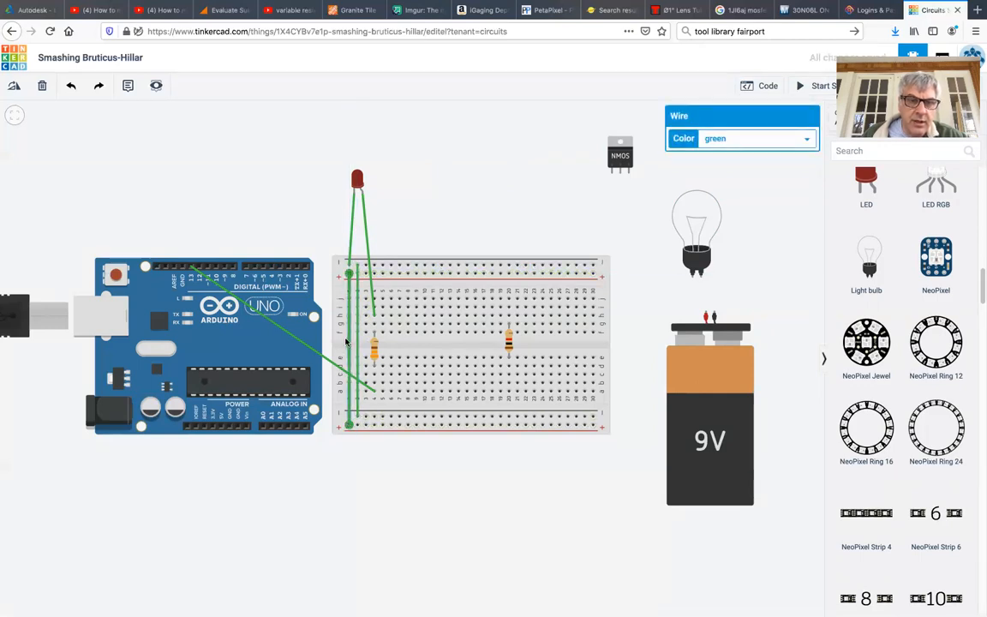
left_click(733, 139)
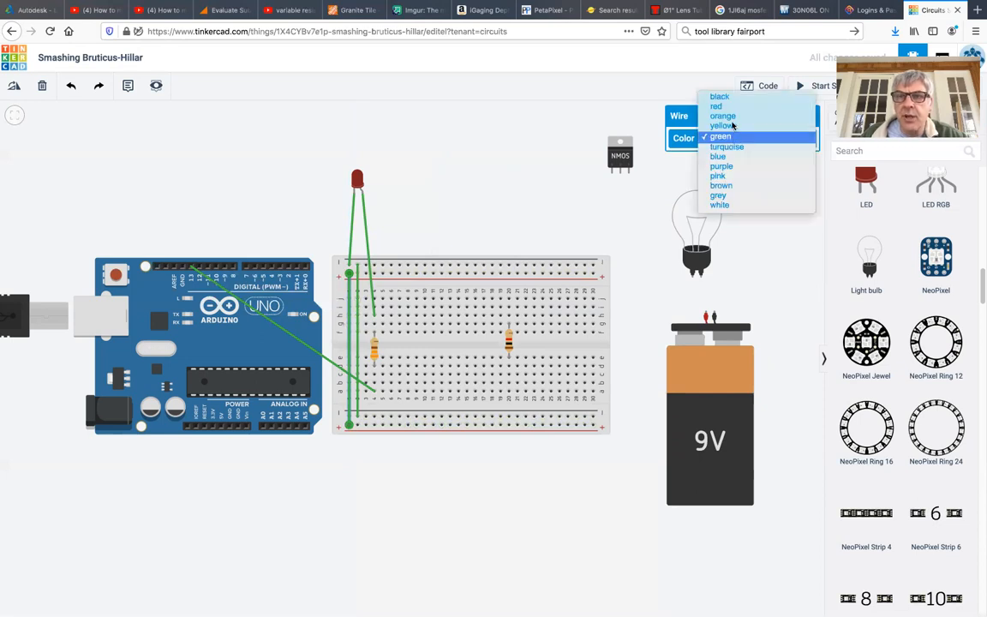
left_click(729, 111)
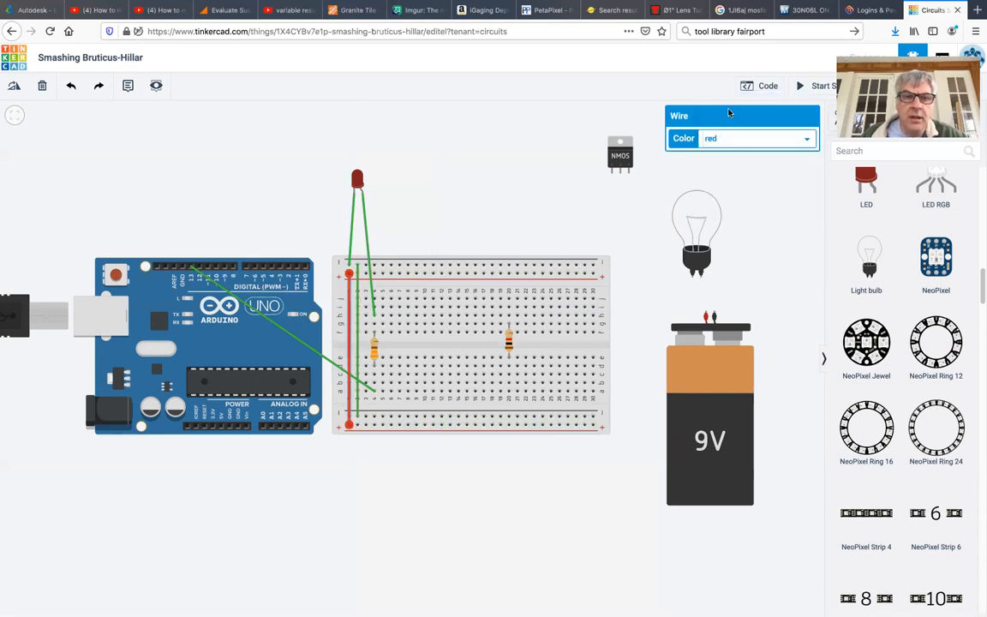
Step: Colour the wire linking the negative rails black and the wire to Arduino digital pin 13 pink
left_click(358, 311)
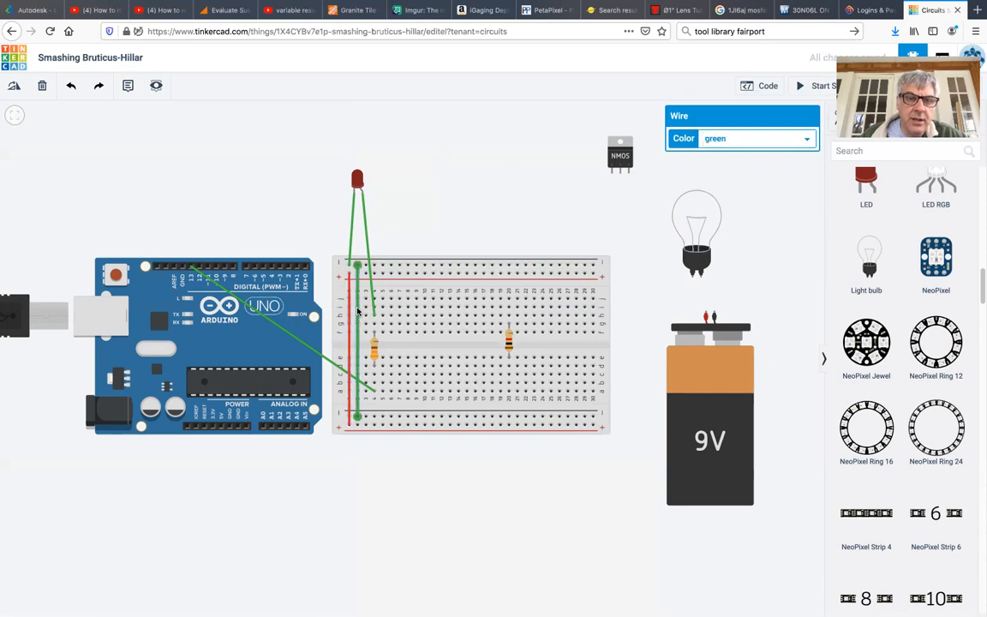
left_click(751, 137)
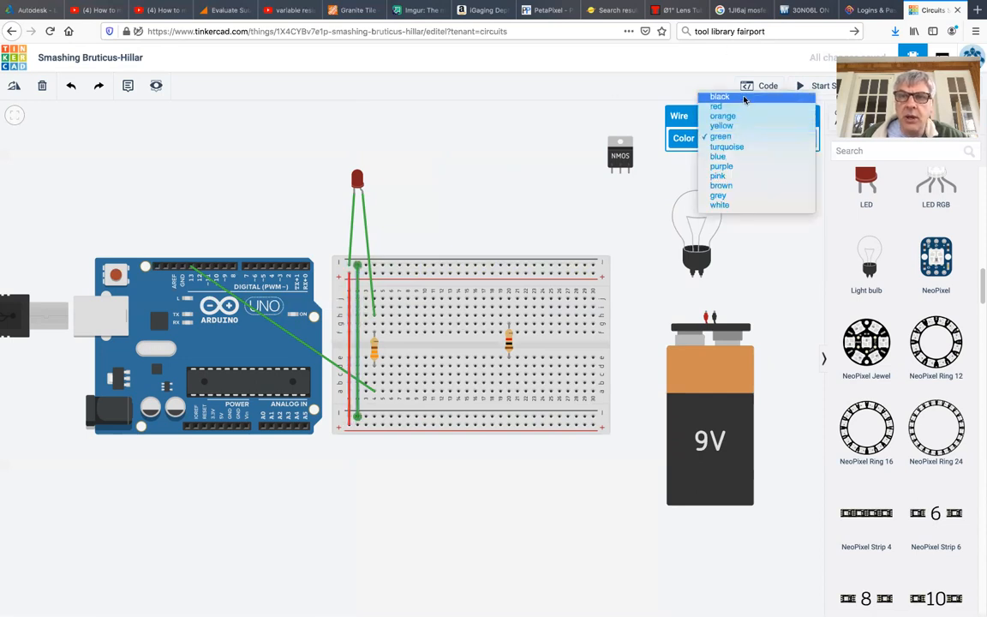
left_click(743, 96)
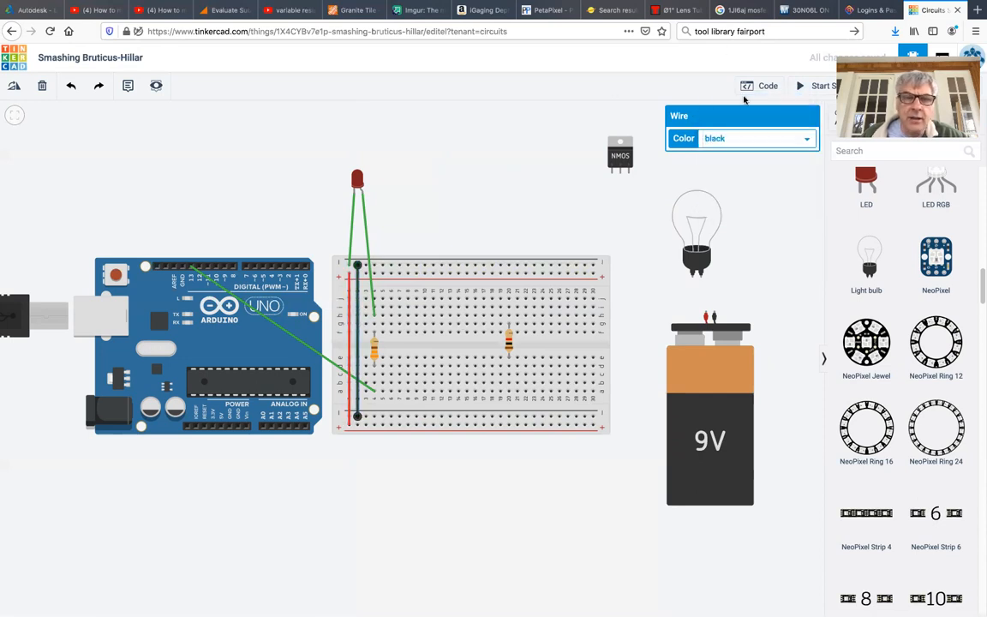
left_click(312, 349)
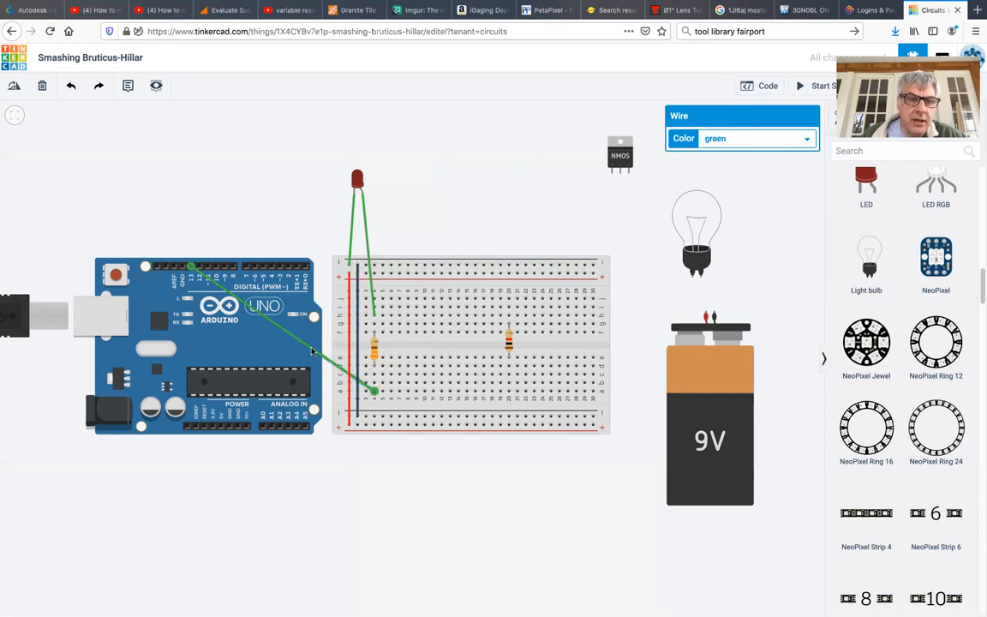
left_click(766, 140)
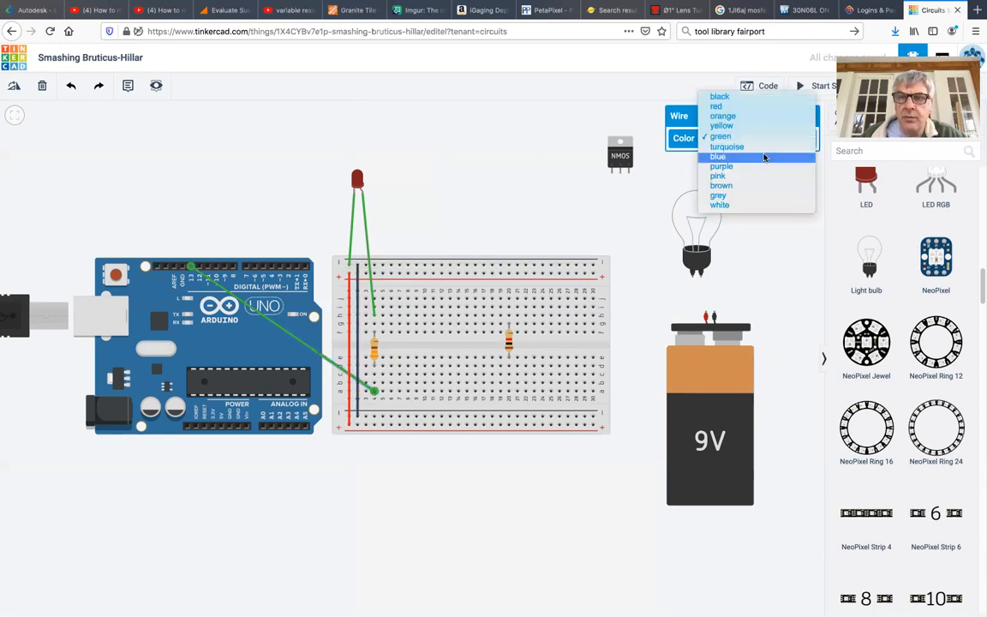
left_click(758, 176)
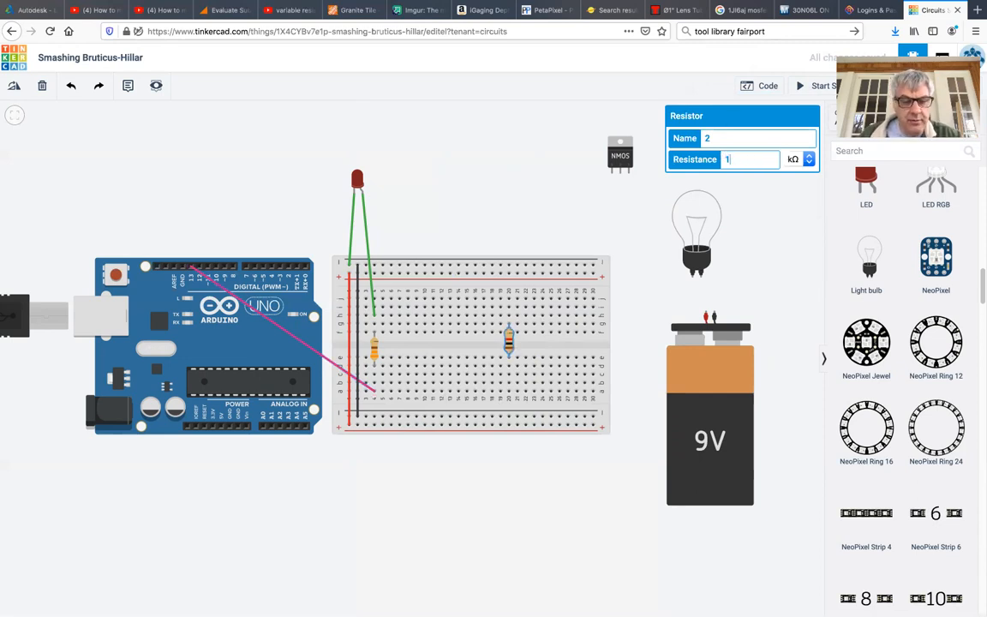
Step: Set the column 20 resistor to 10 kΩ and wire column 20, row h to Arduino digital pin 5 in orange
double_click(746, 158)
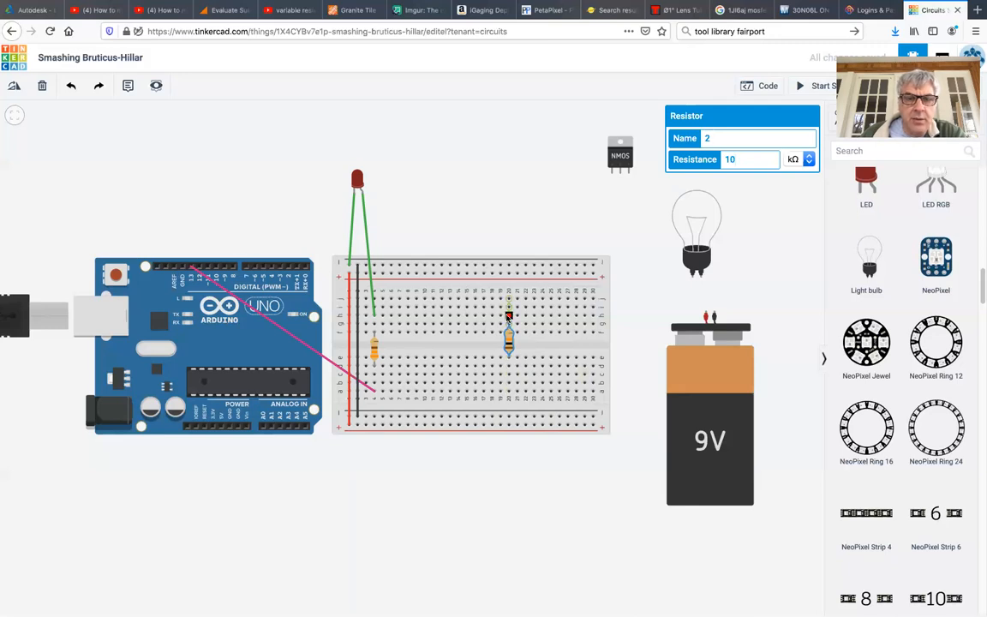
left_click(509, 317)
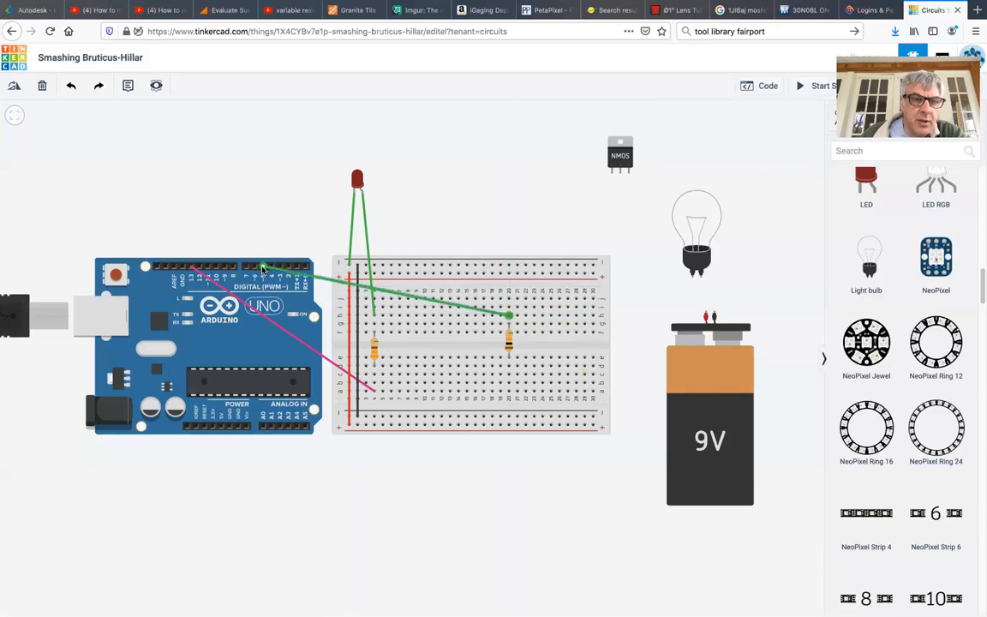
left_click(263, 268)
left_click(728, 139)
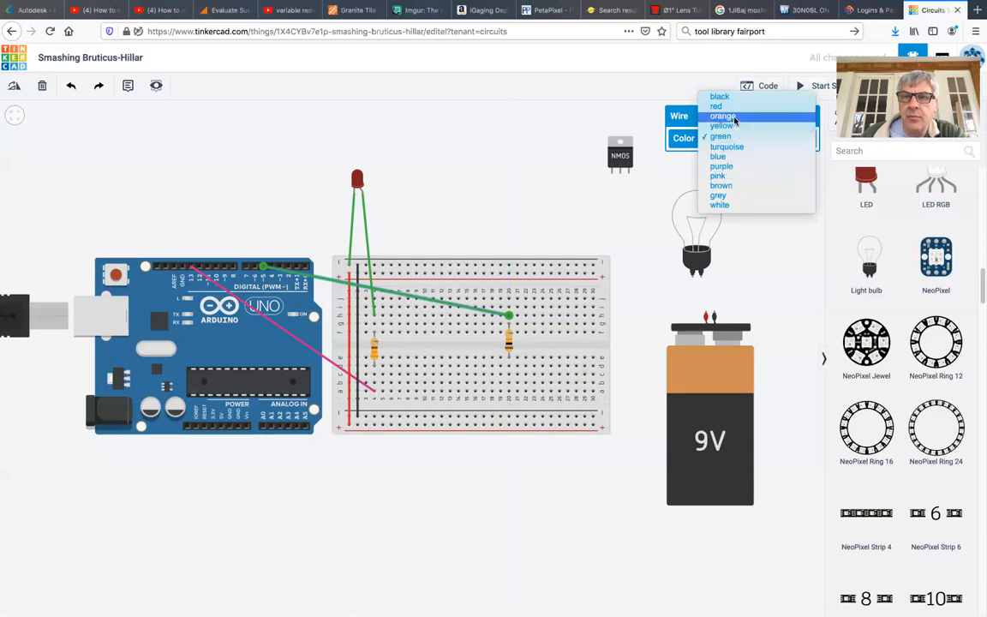
key("Escape")
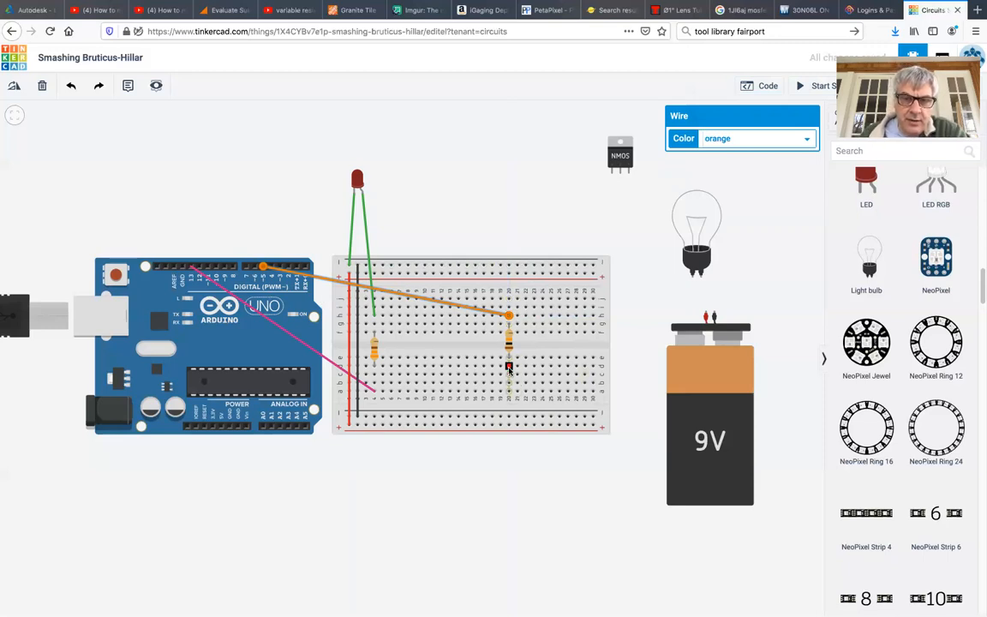
Step: Connect breadboard column 20, row a to the lower negative rail with a black wire
left_click(508, 393)
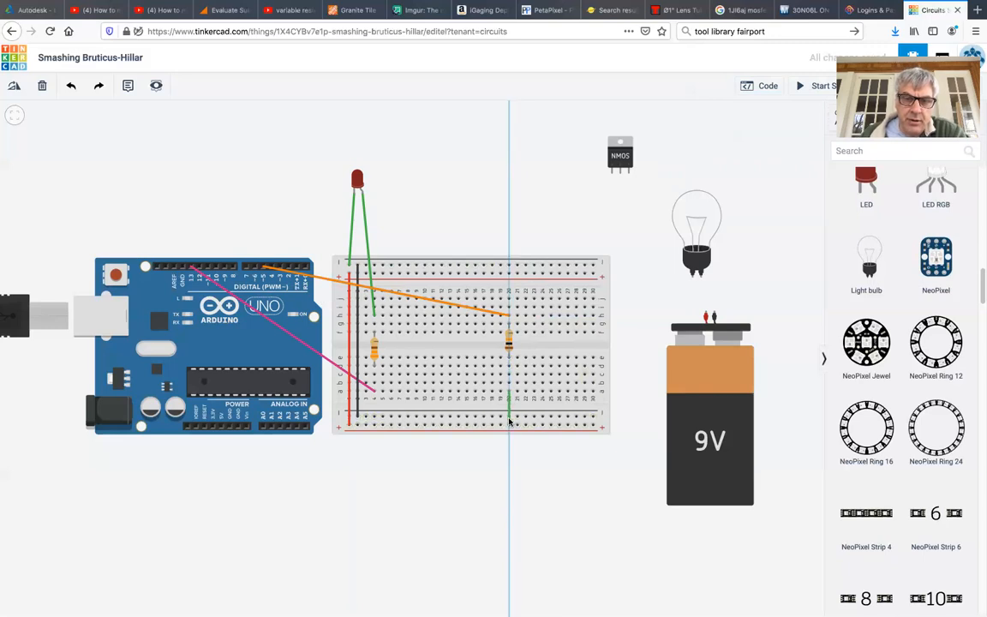
left_click(509, 417)
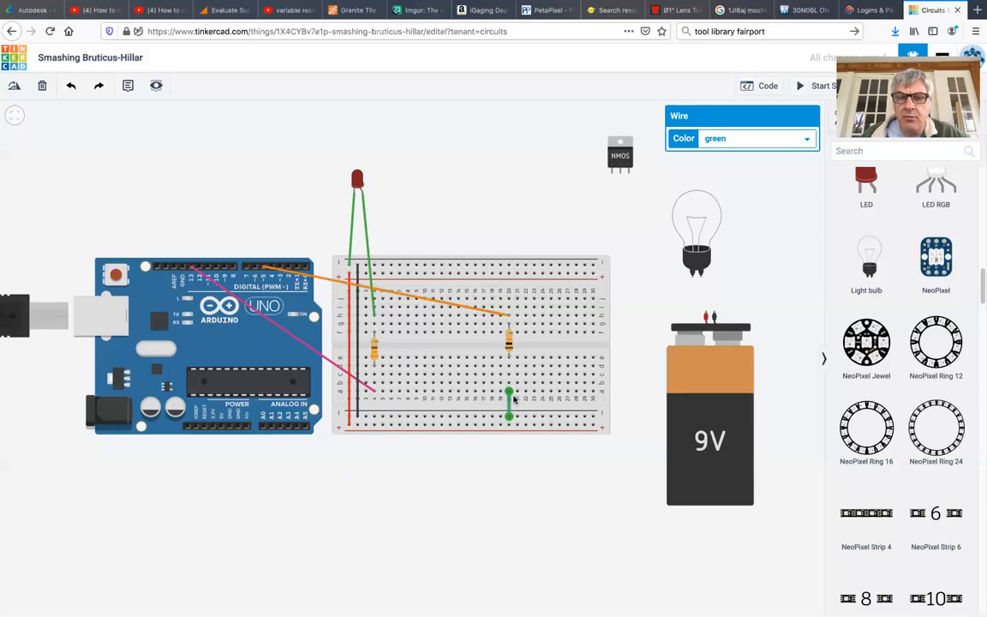
left_click(742, 140)
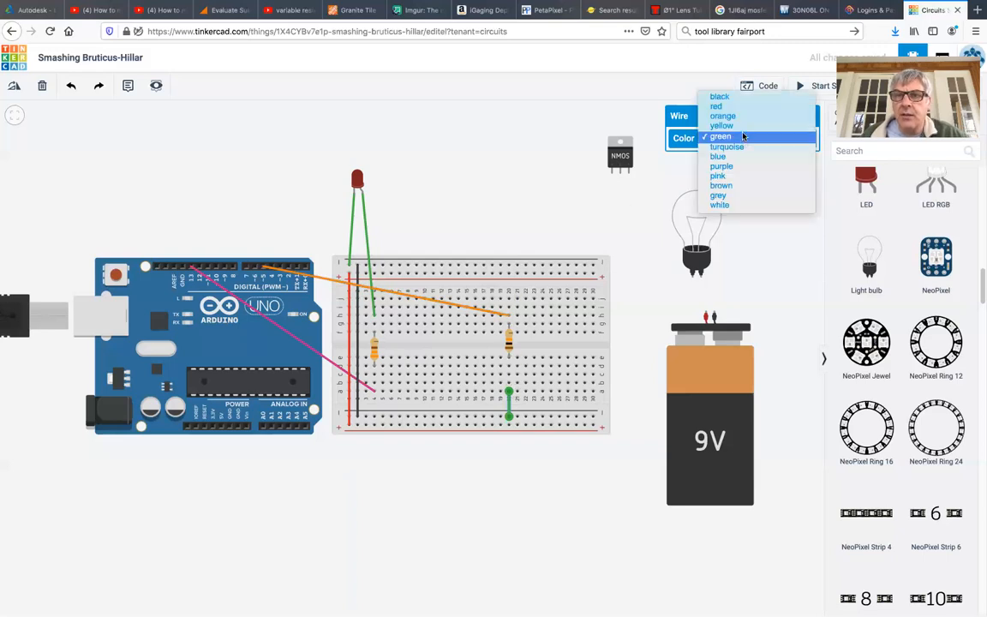
left_click(719, 97)
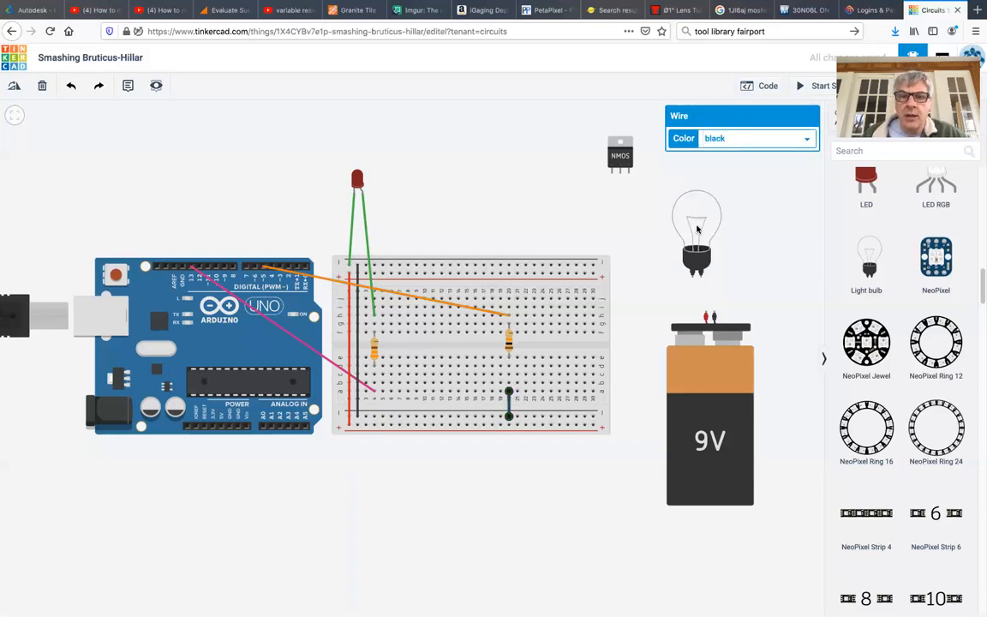
Step: Move the MOSFET and light bulb above the breadboard's right end, with the bulb rotated 90° clockwise so its terminals face the MOSFET
left_click(616, 193)
left_click_drag(619, 156, 521, 170)
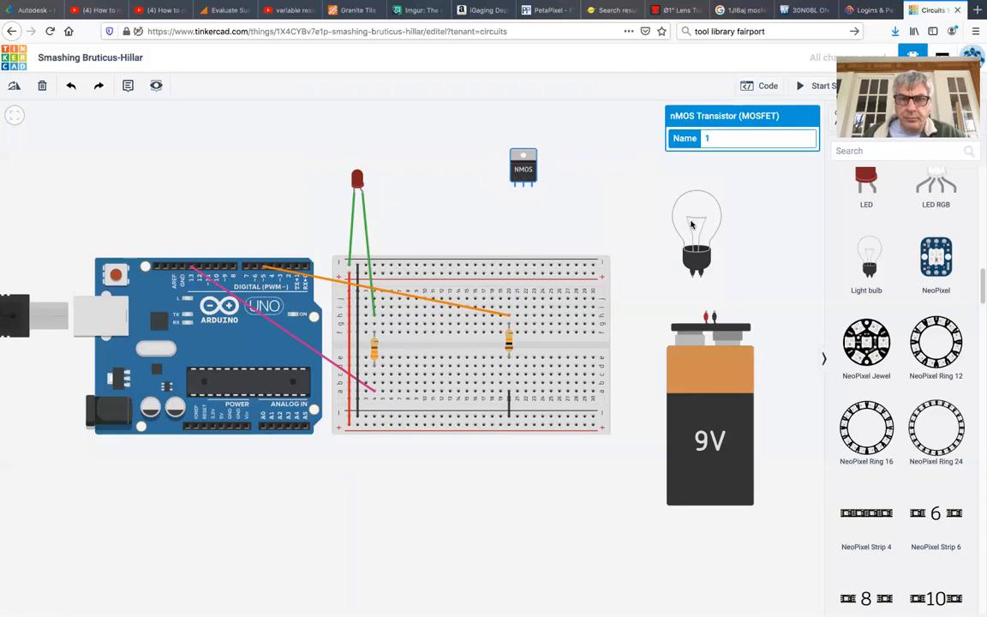
left_click_drag(696, 221, 627, 161)
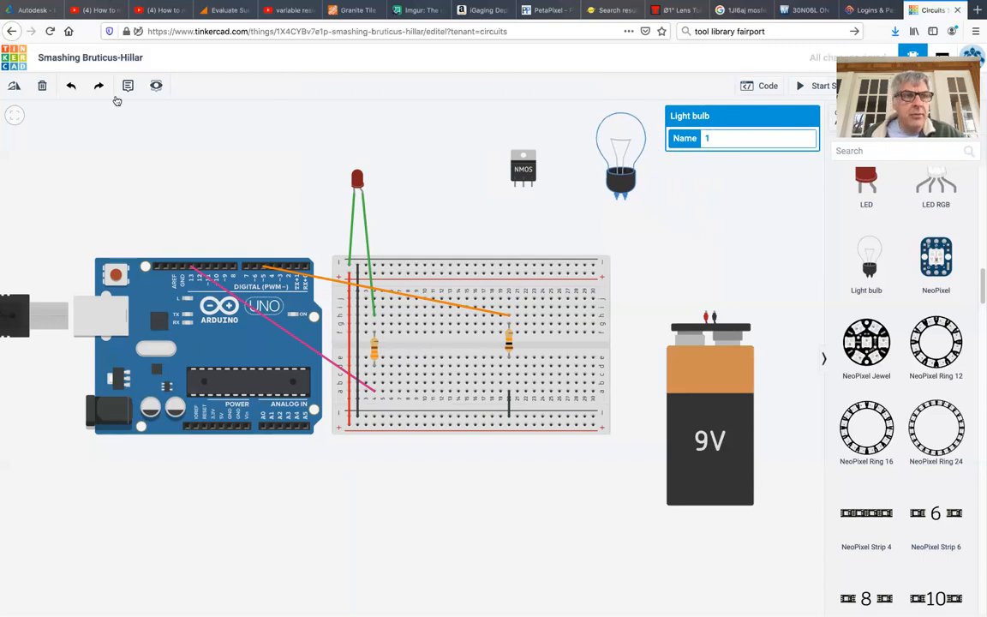
left_click(13, 87)
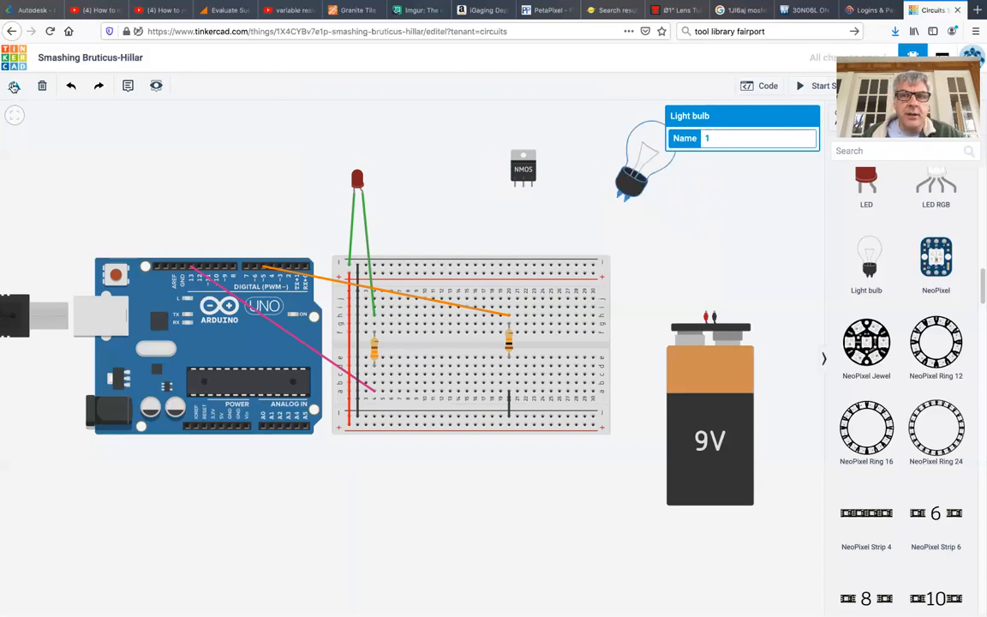
left_click(14, 87)
left_click(14, 86)
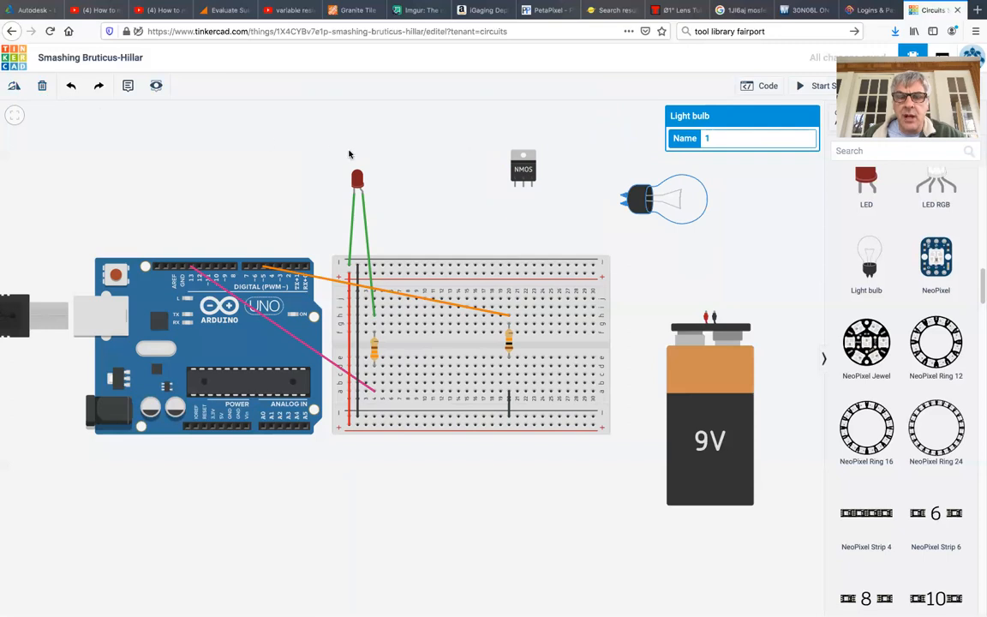
left_click_drag(519, 169, 569, 165)
Step: Connect breadboard column 20, row i to the MOSFET's left pin with an orange wire
left_click(507, 307)
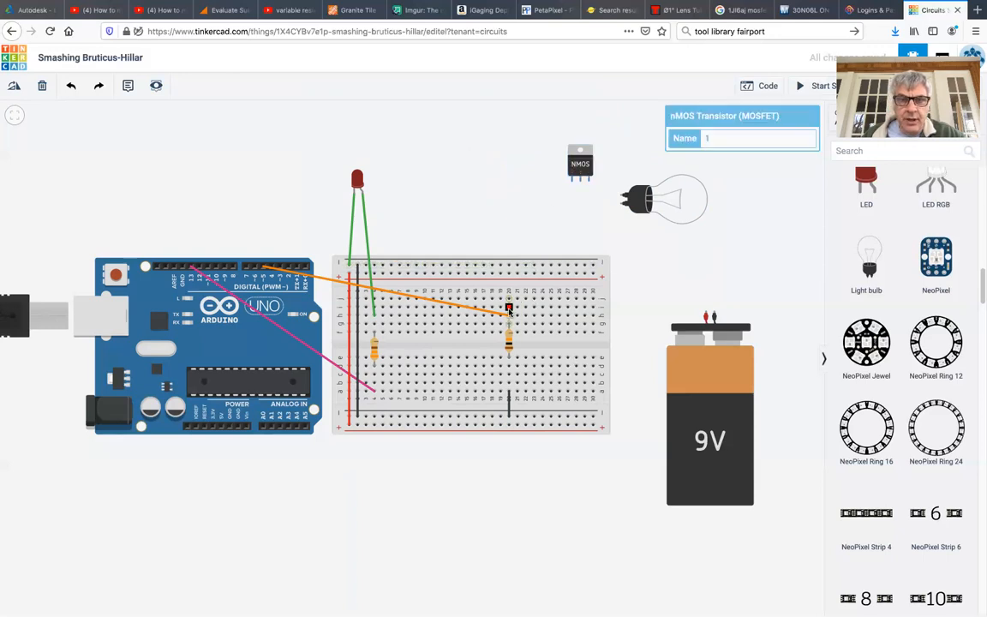
left_click(572, 182)
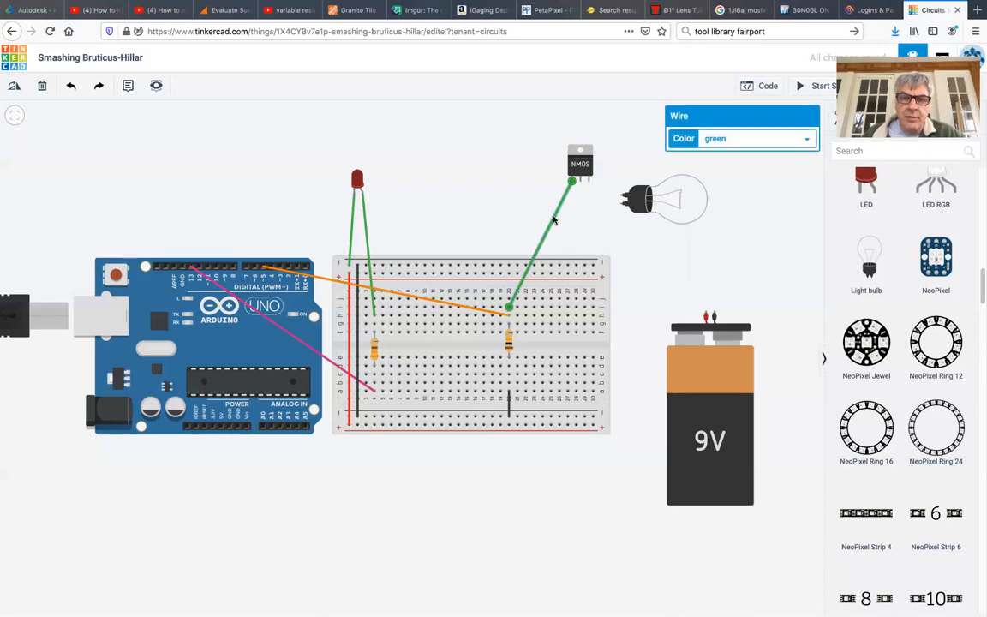
left_click(749, 141)
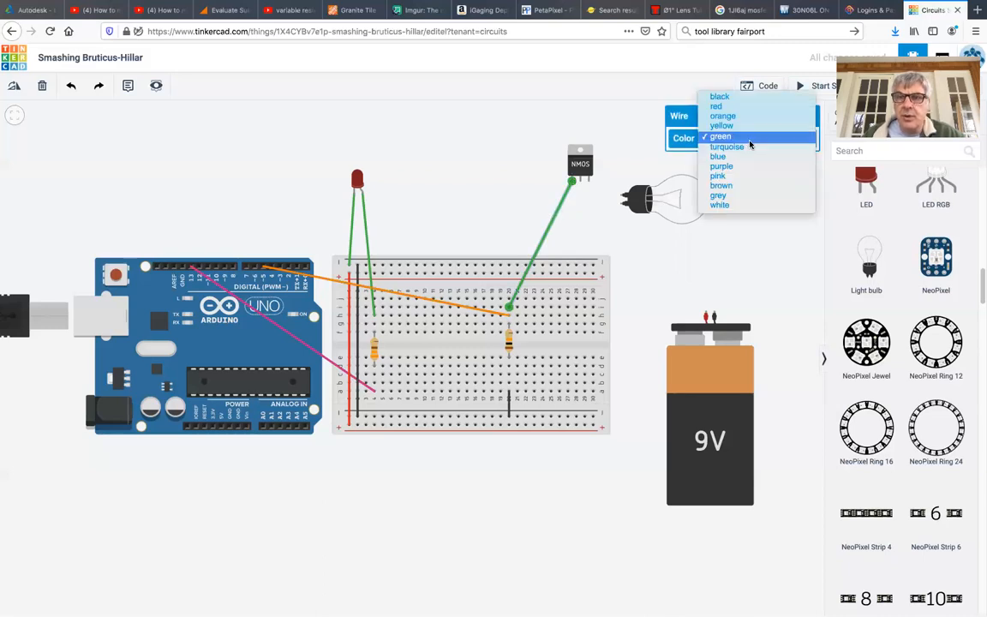
left_click(723, 115)
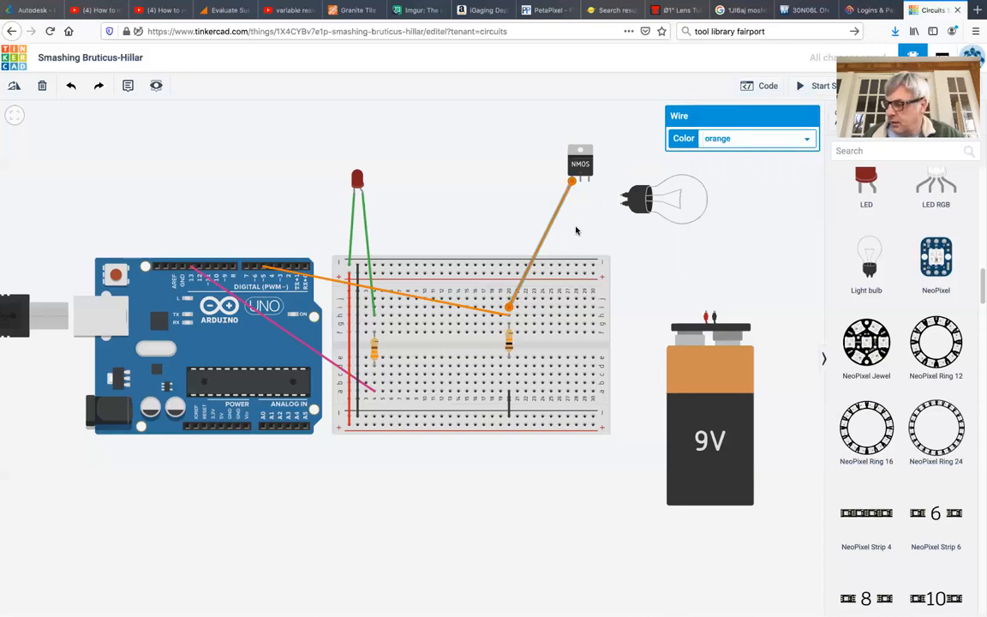
Step: Wire the MOSFET's middle pin to the bulb's Terminal 1, and the bulb's other terminal to the battery's positive terminal in red
left_click(580, 183)
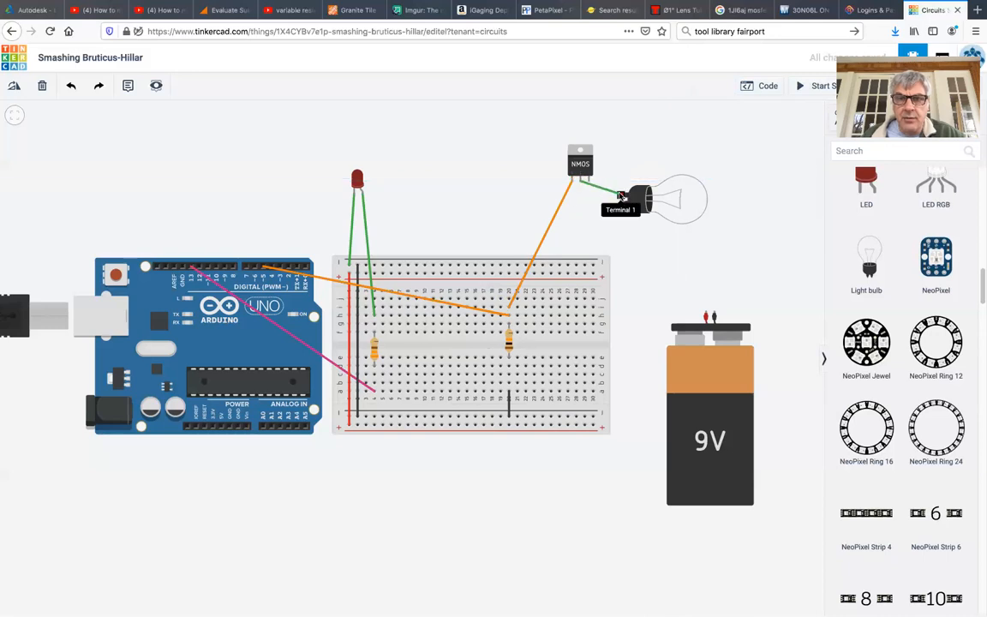
left_click(621, 197)
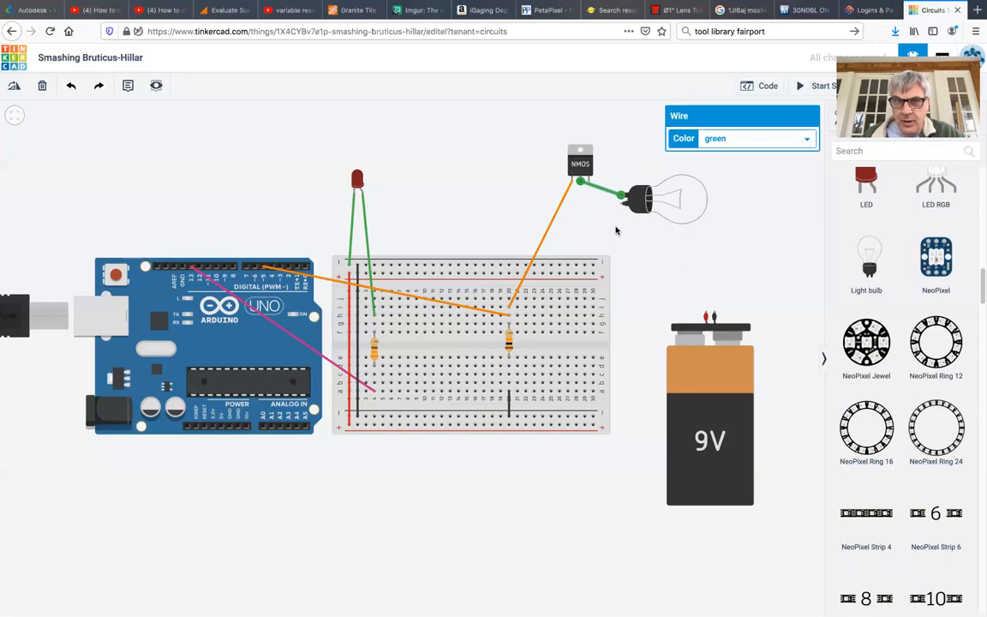
left_click(621, 208)
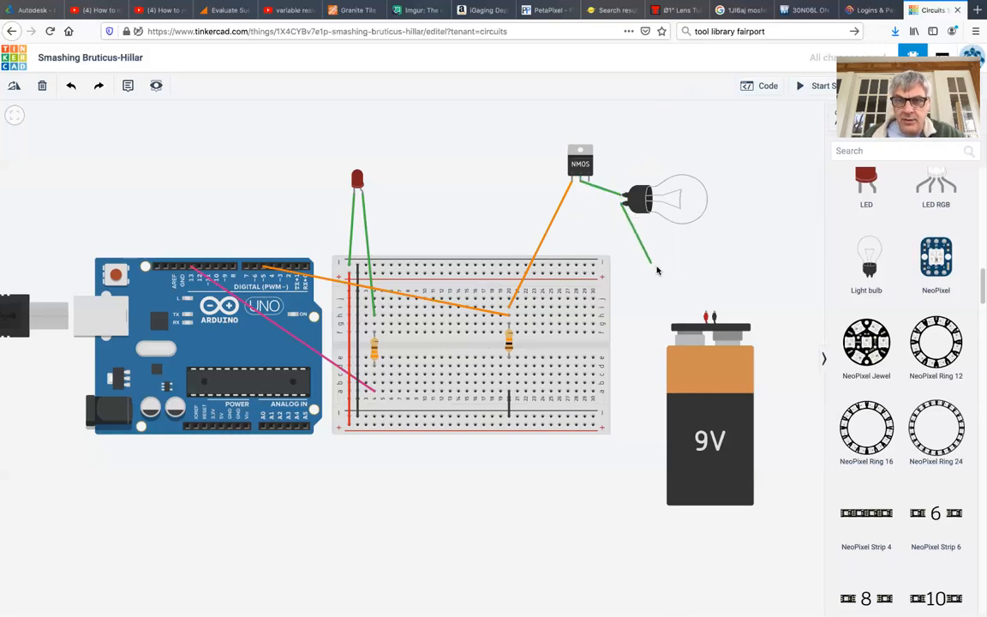
left_click(706, 315)
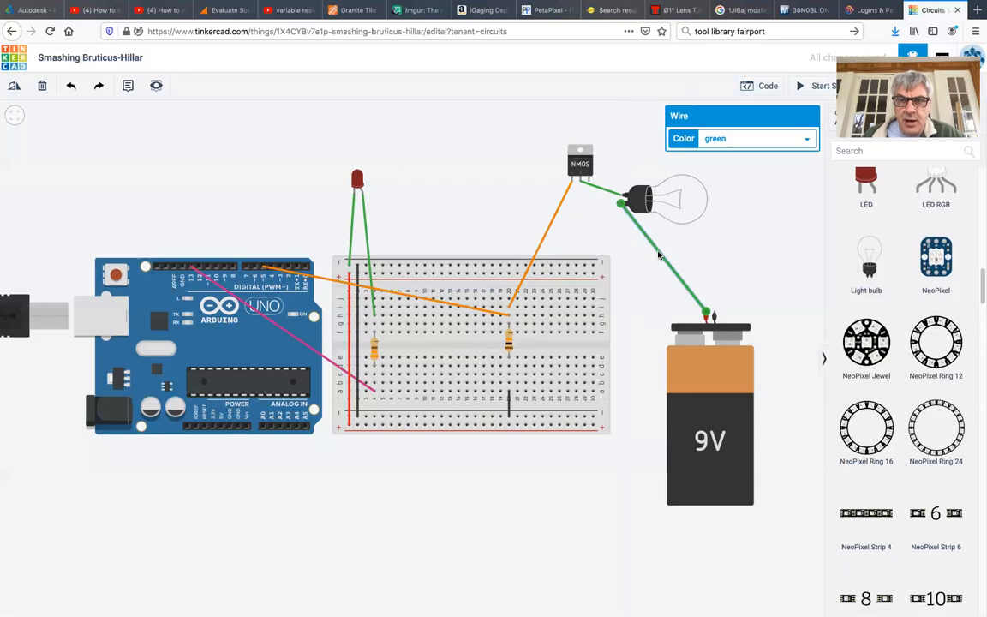
left_click(725, 145)
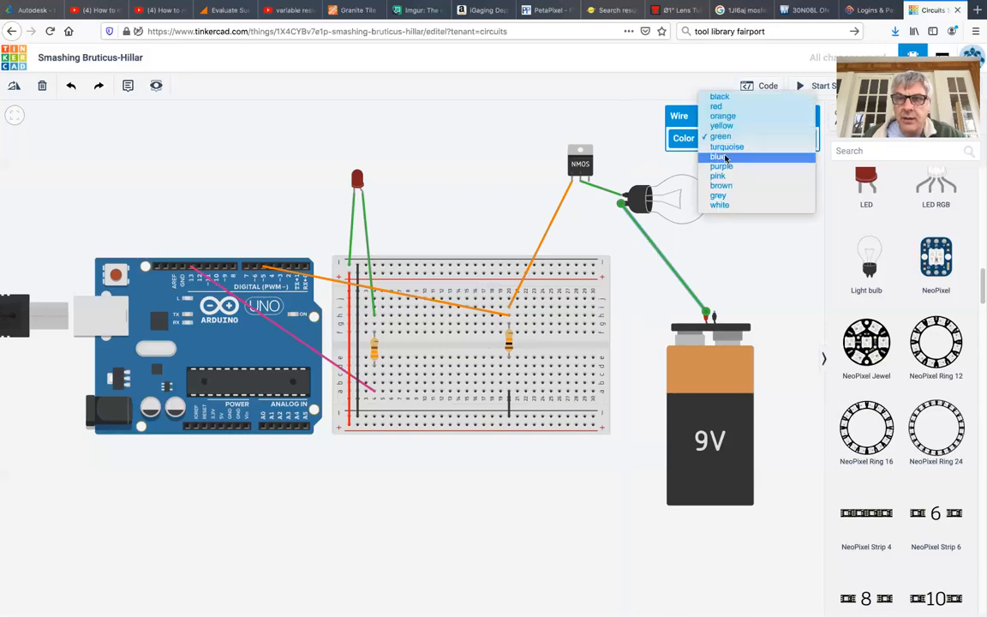
left_click(719, 107)
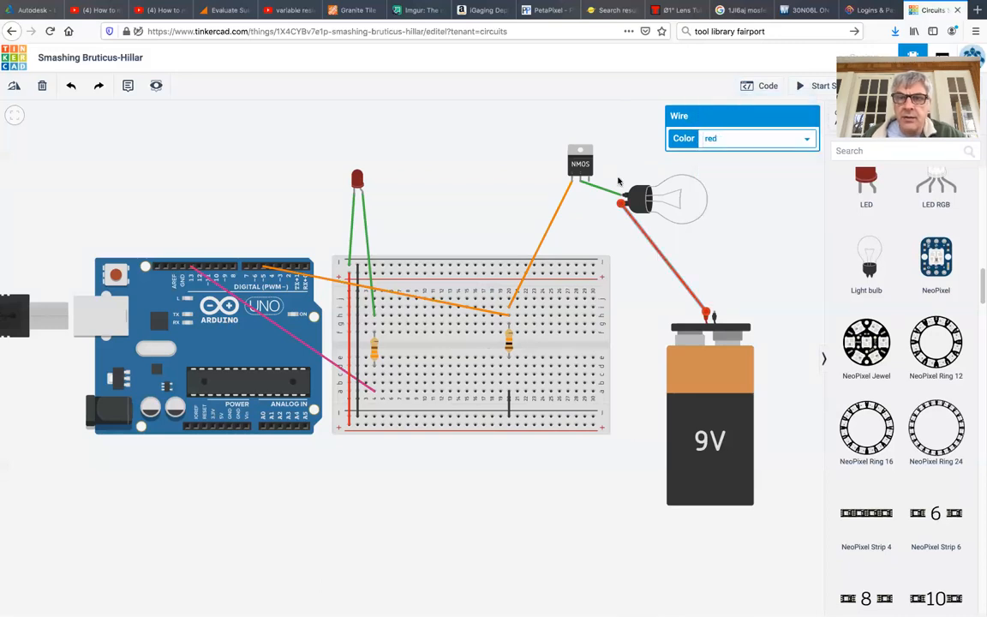
Step: Recolor the wire between the MOSFET's middle pin and the bulb's Terminal 1 to red
left_click(602, 190)
left_click(724, 138)
left_click(726, 138)
left_click(726, 137)
left_click(726, 137)
left_click(726, 137)
left_click(717, 106)
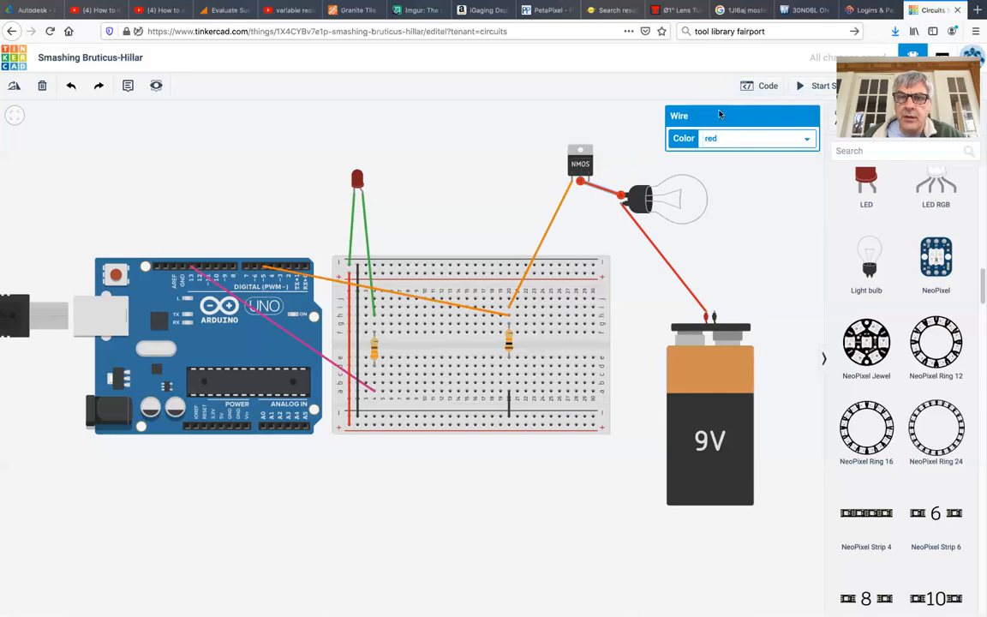
Step: Connect the MOSFET's right pin to the battery's negative terminal with a black wire routed over and around the bulb
left_click(586, 181)
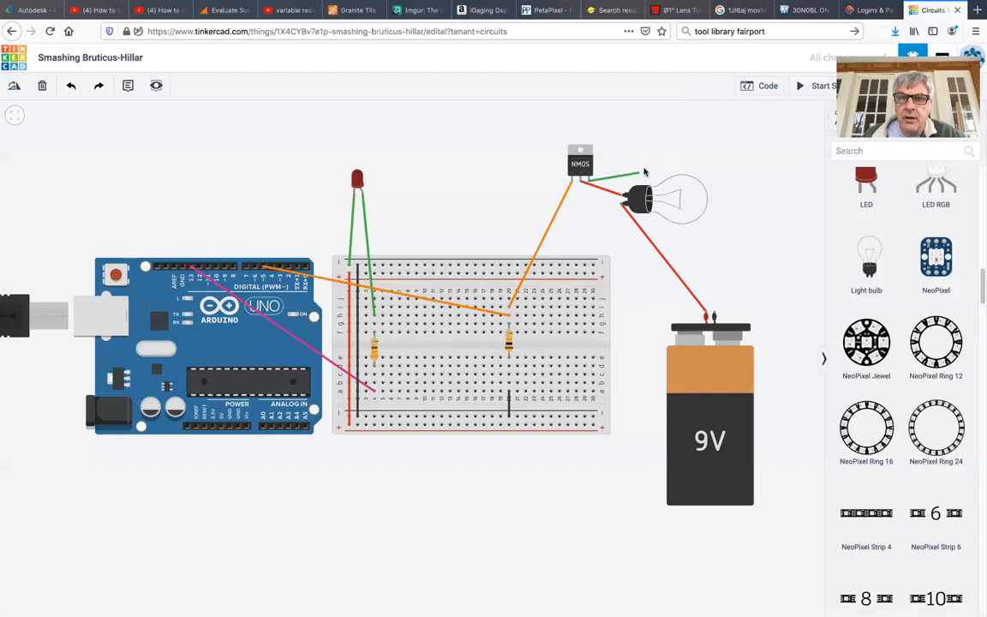
left_click(707, 152)
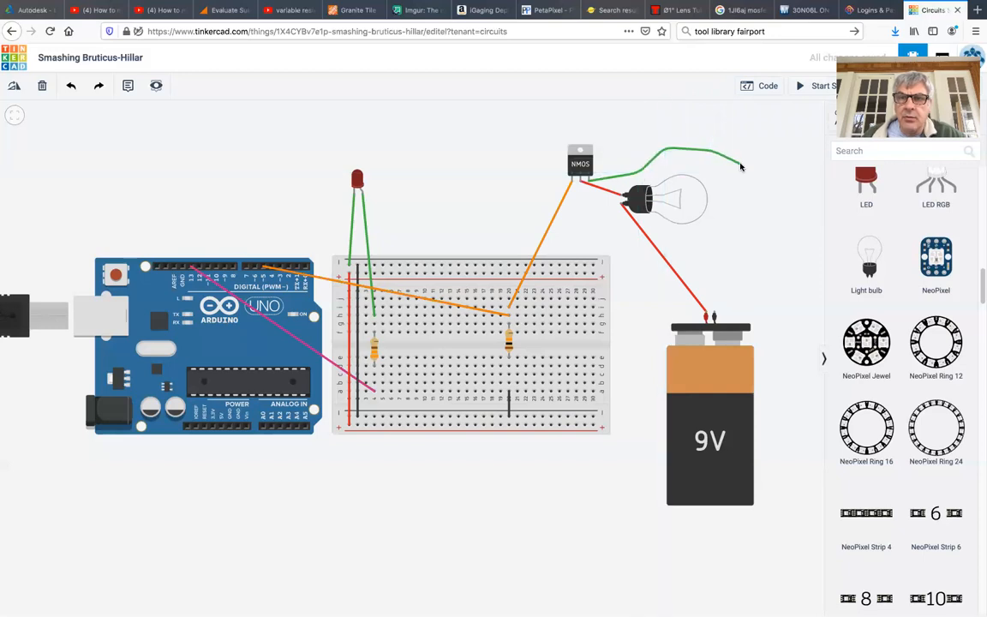
left_click(745, 211)
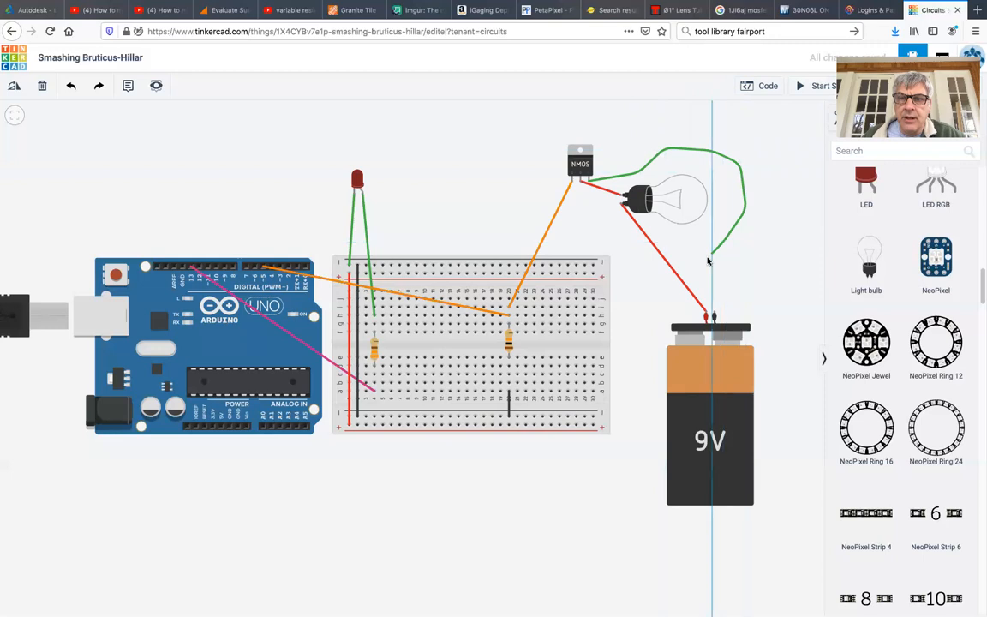
left_click(713, 314)
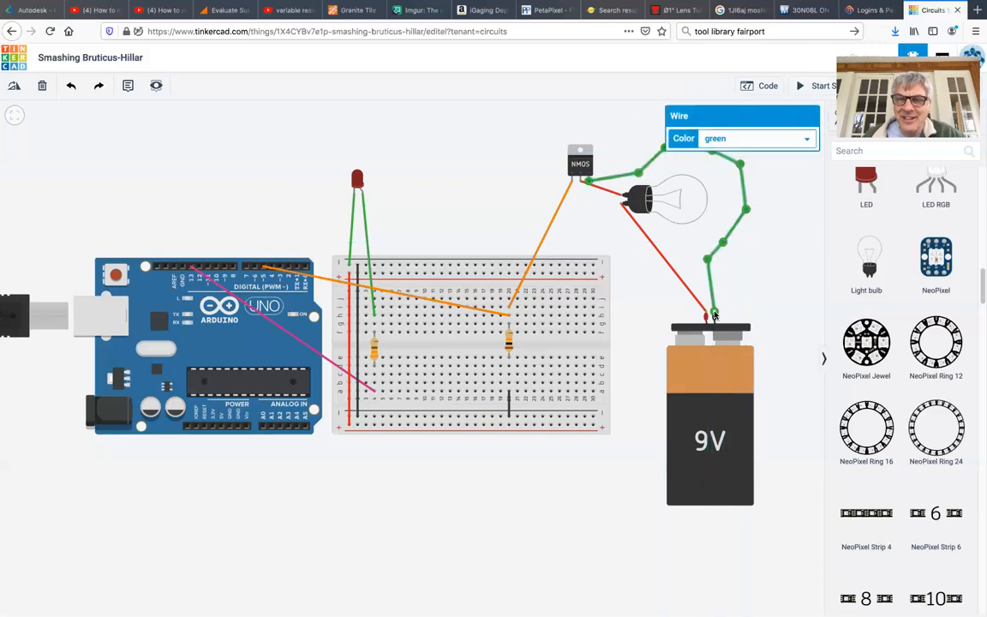
left_click(759, 246)
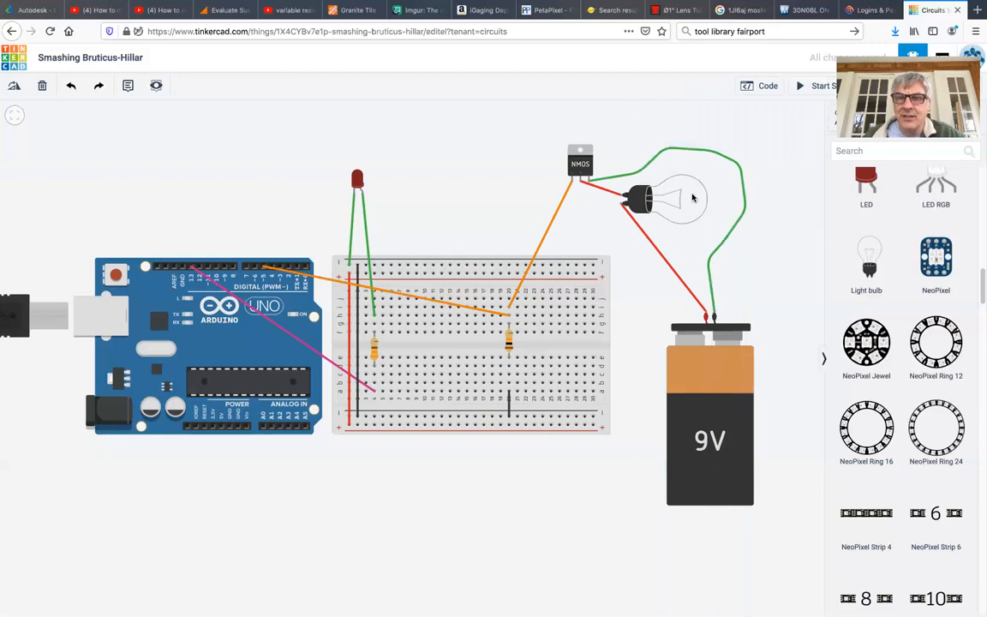
left_click(733, 231)
left_click(732, 137)
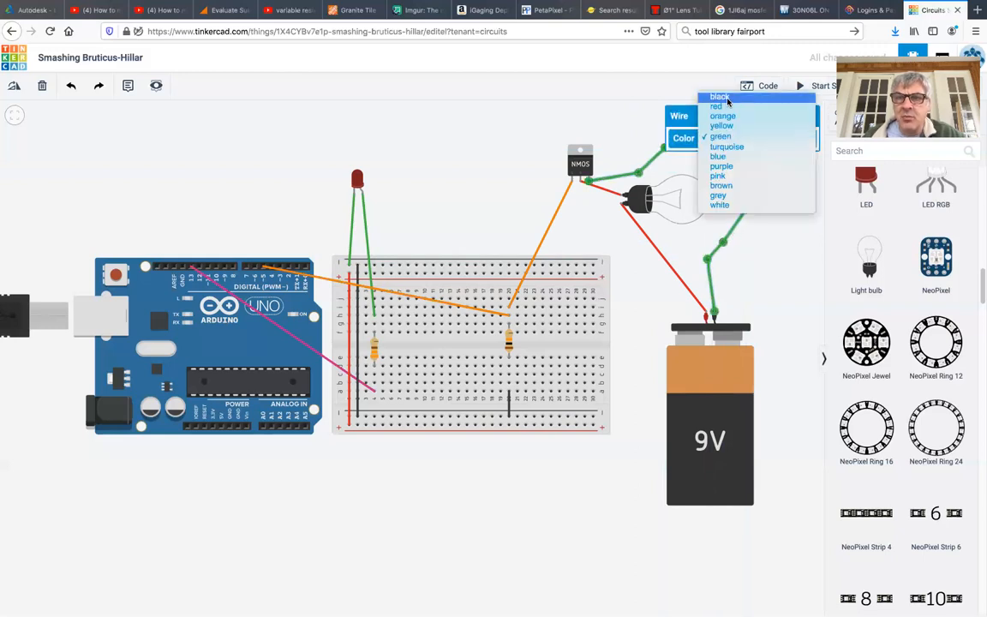
left_click(727, 99)
left_click(765, 180)
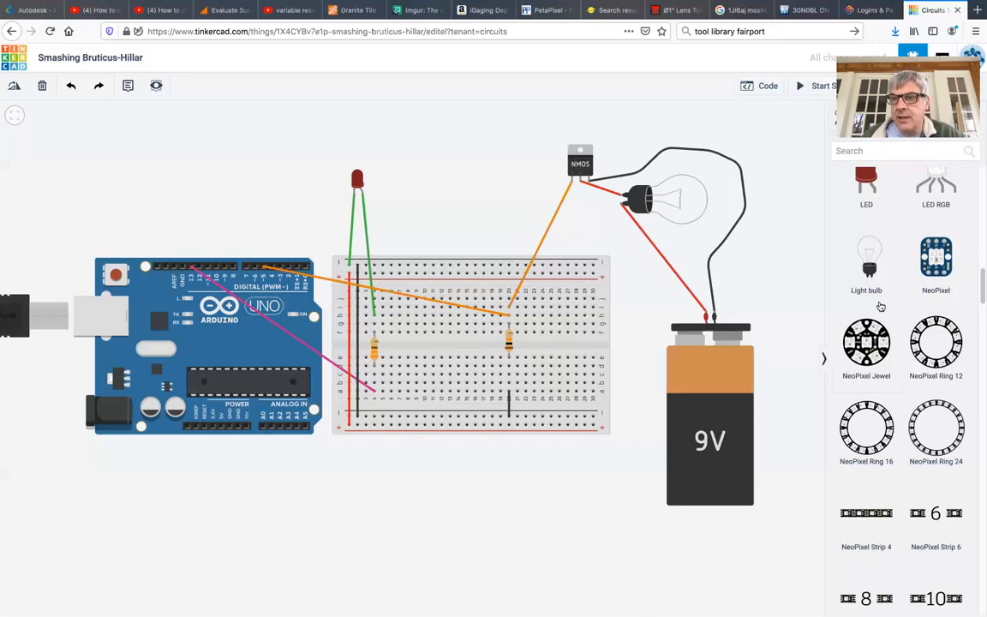
Step: Add a potentiometer below the breadboard and rotate it 180° so its terminals face the breadboard
left_click_drag(981, 281, 980, 197)
left_click_drag(906, 339, 367, 522)
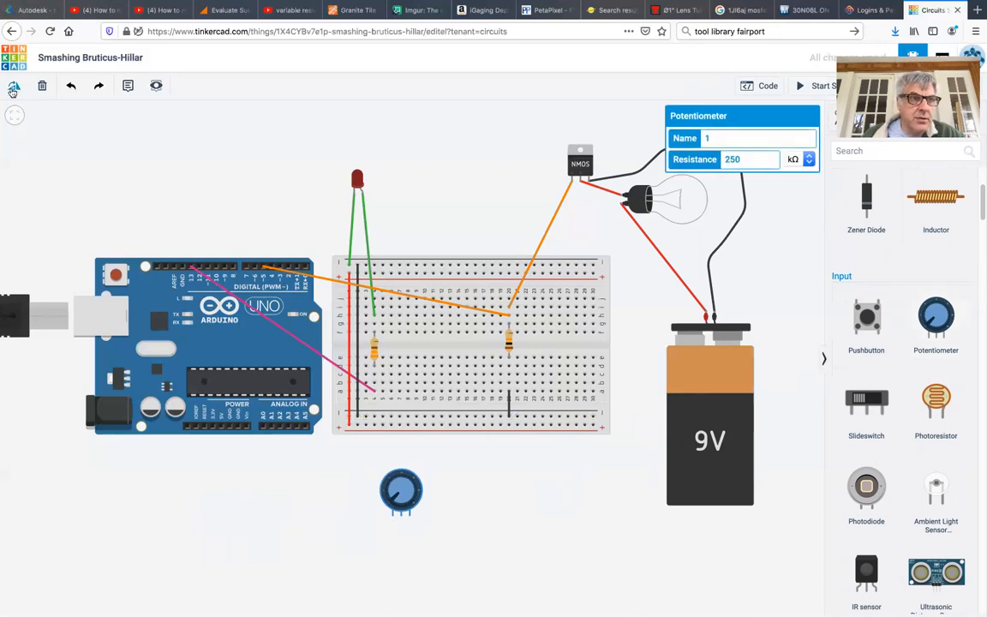
left_click(13, 87)
left_click(13, 88)
left_click(13, 88)
left_click(13, 88)
left_click(13, 87)
left_click(13, 87)
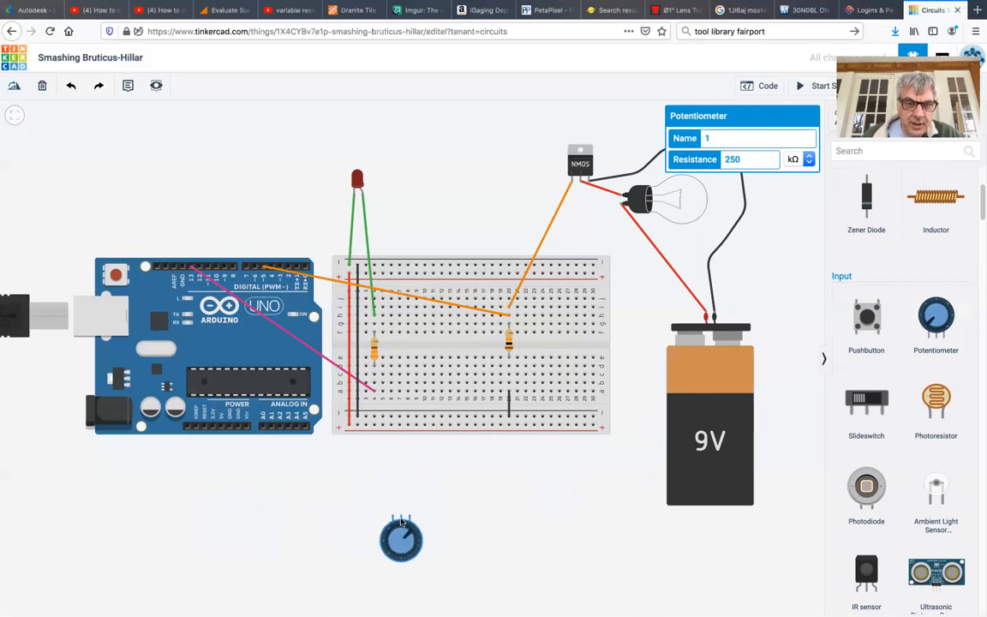
Step: Connect the potentiometer's middle terminal to Arduino analog pin A3 with a blue wire bent at right angles
left_click(401, 517)
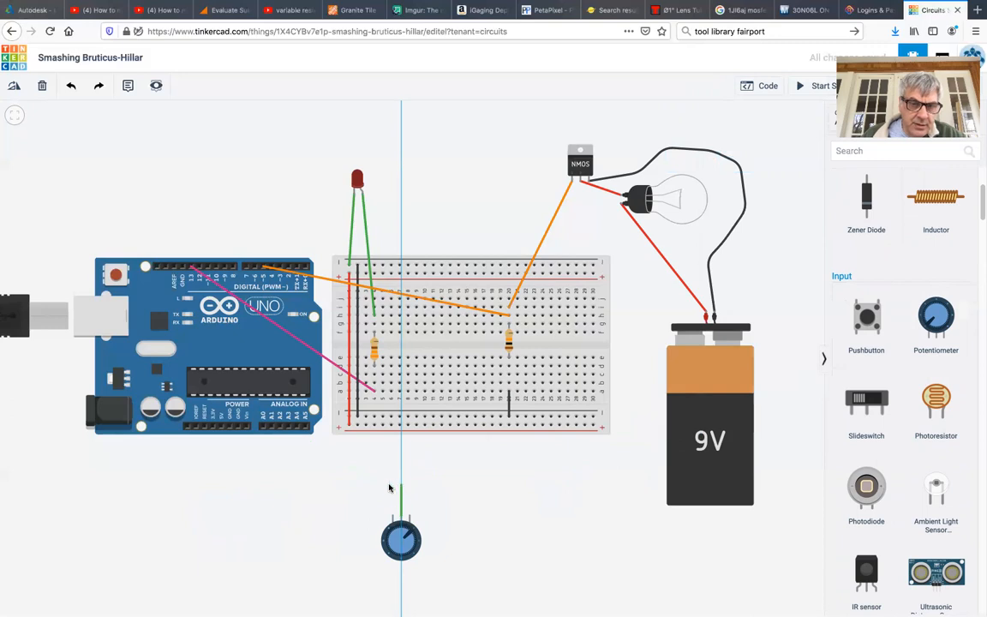
left_click(398, 478)
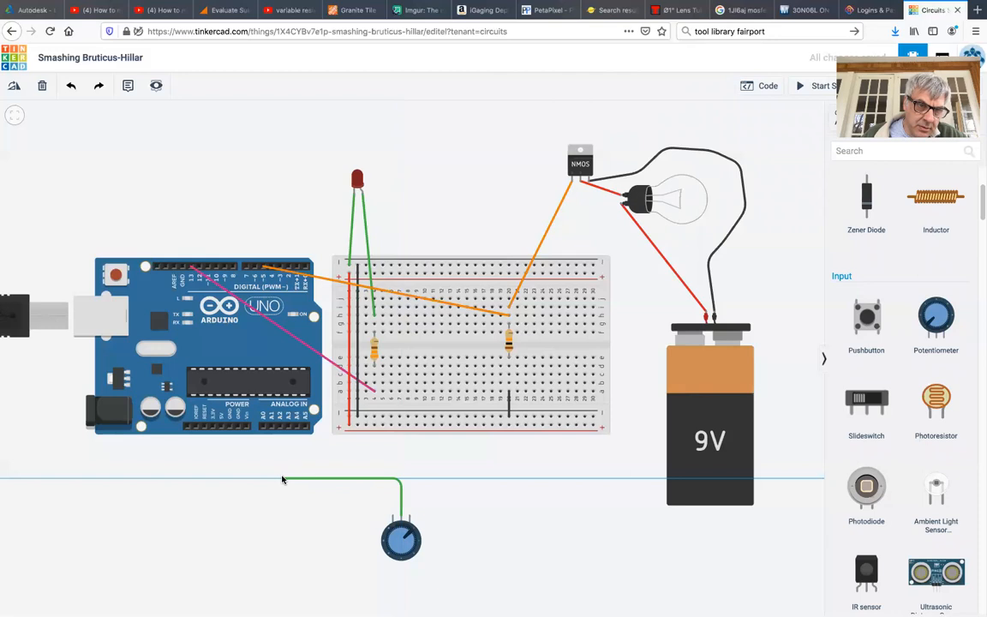
left_click(283, 478)
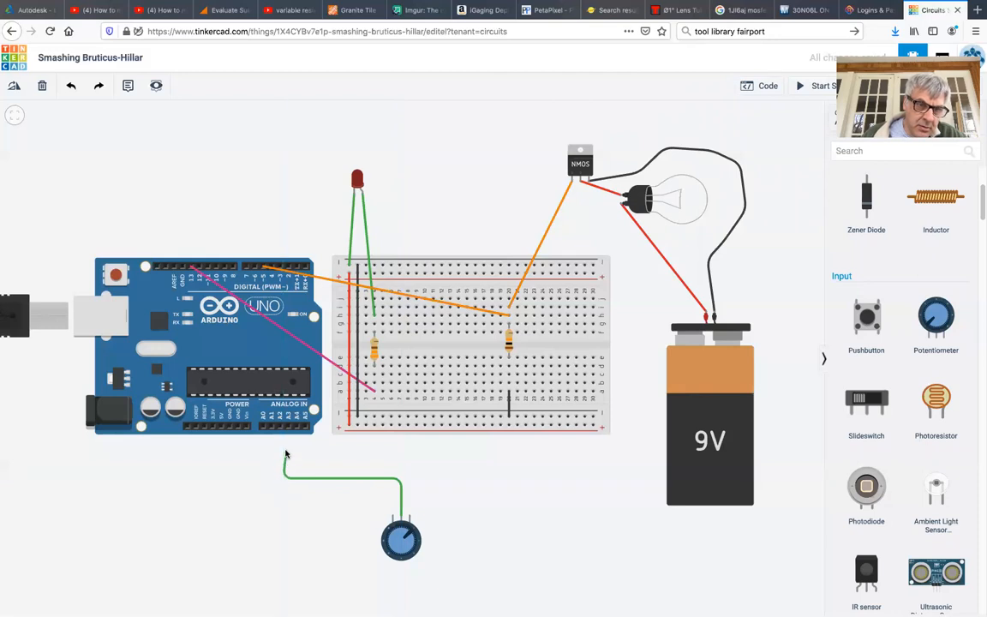
left_click(288, 428)
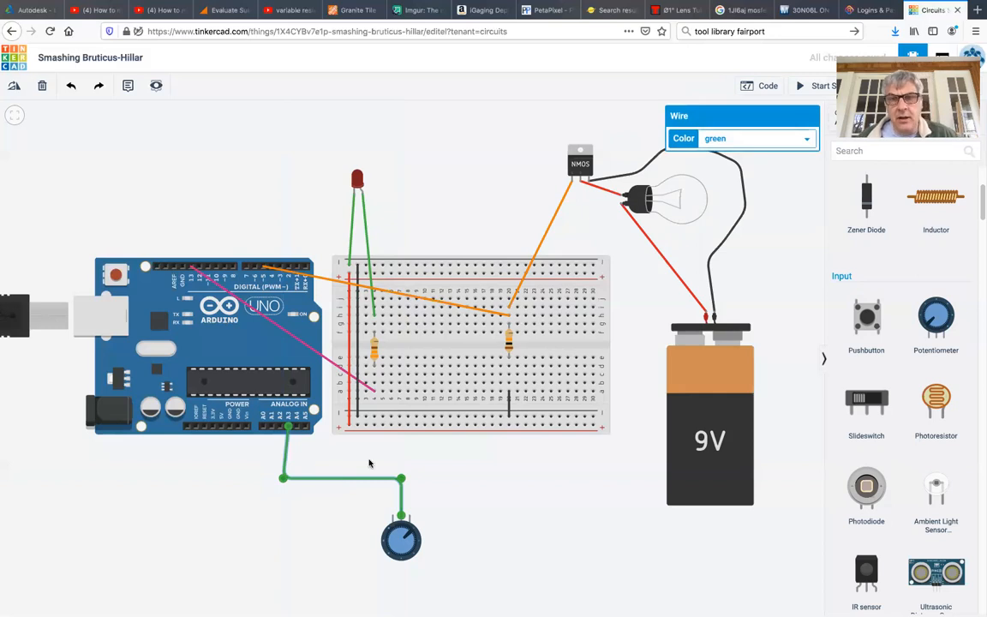
left_click(742, 144)
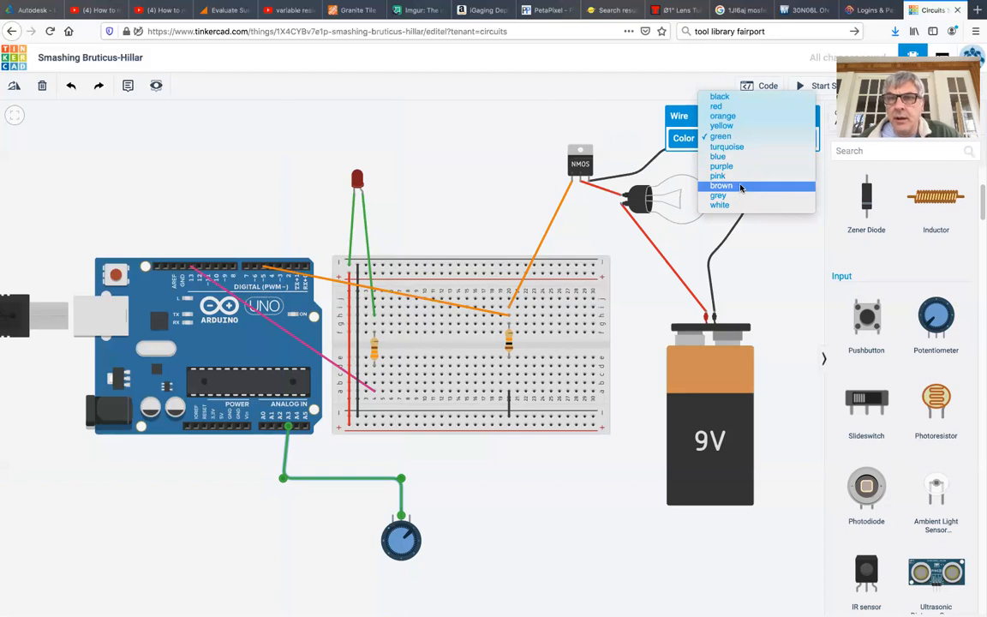
left_click(738, 156)
left_click(462, 455)
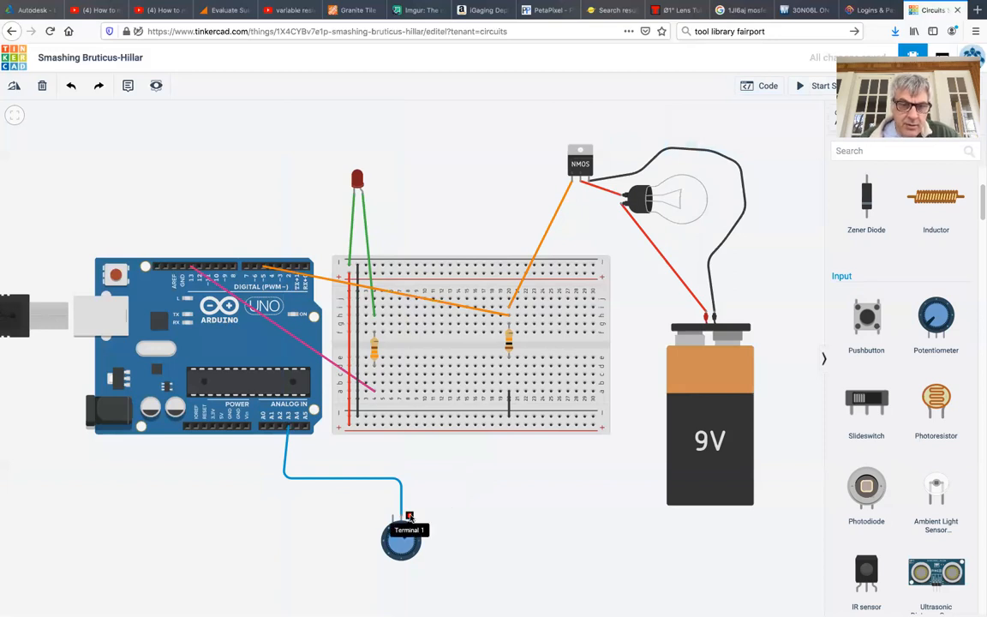
Step: Connect the potentiometer's Terminal 1 to the breadboard's lower negative rail with a black wire
left_click(408, 514)
left_click(406, 417)
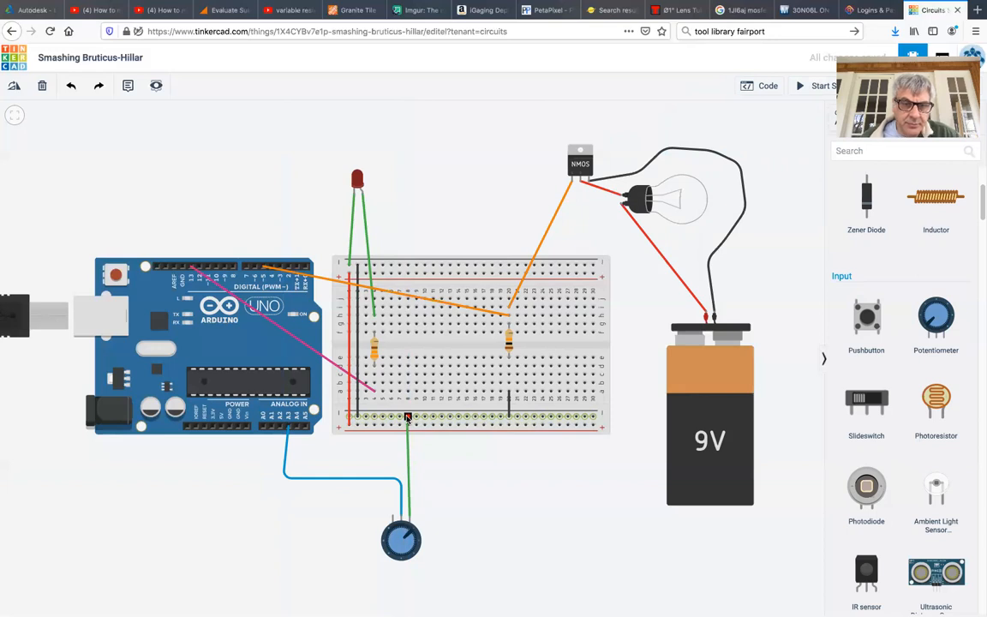
left_click(407, 417)
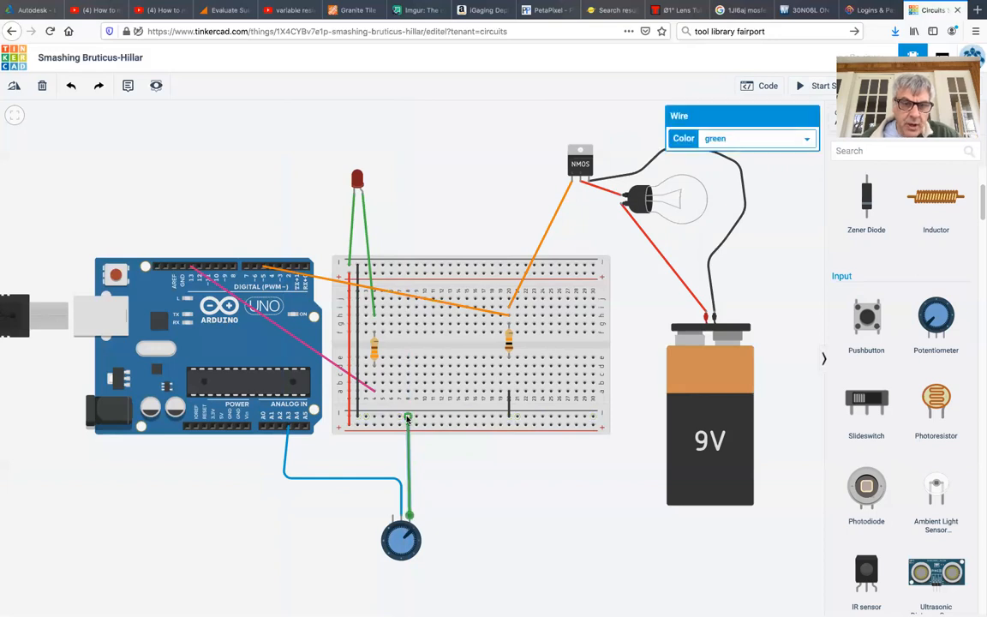
left_click(744, 138)
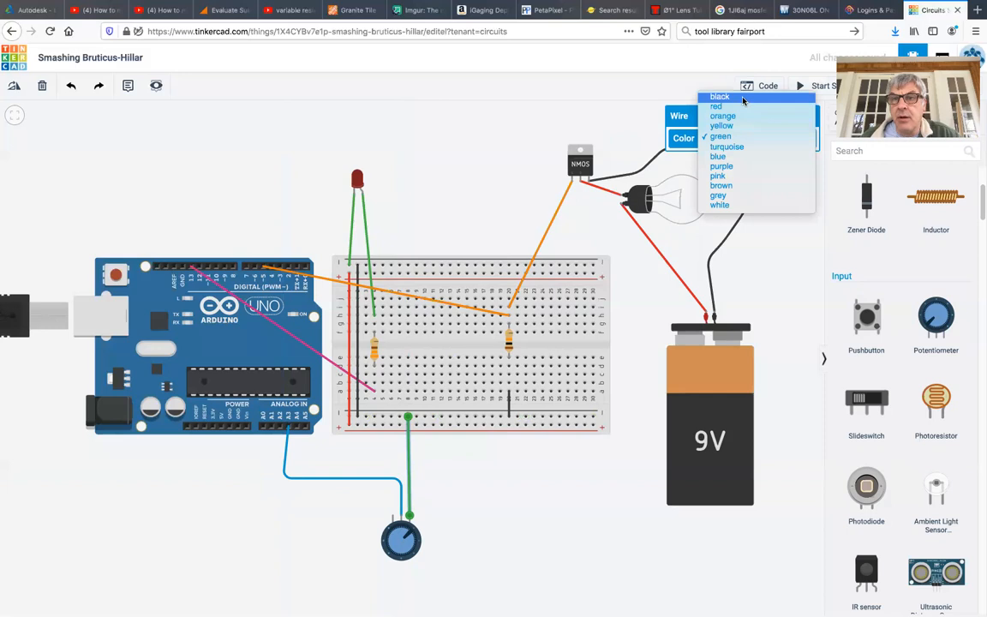
left_click(742, 98)
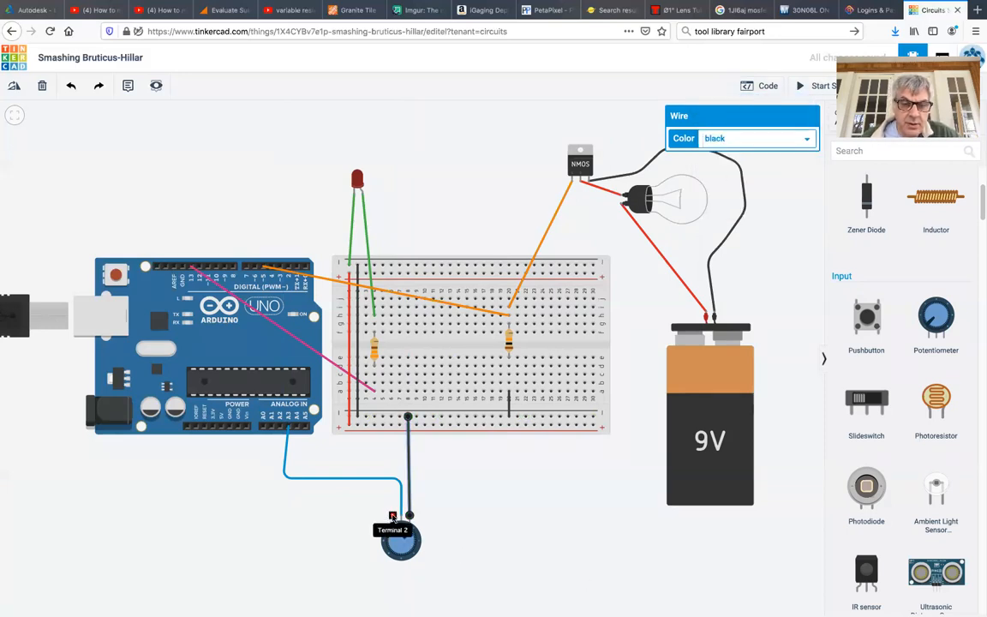
Step: Connect the potentiometer's Terminal 2 to the Arduino's 5V pin with a red wire routed below the blue one
left_click(392, 517)
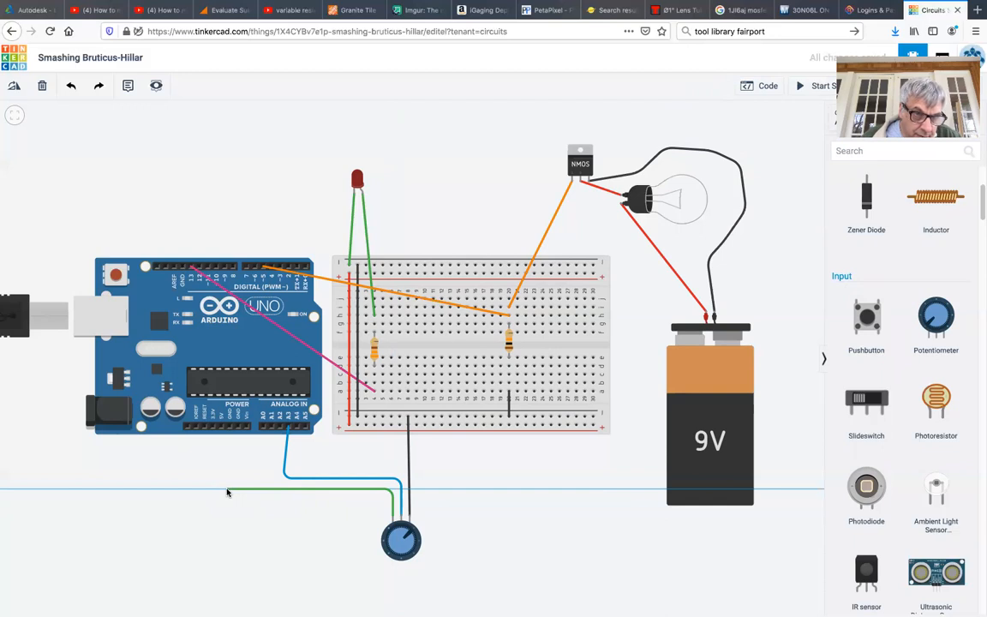
left_click(227, 491)
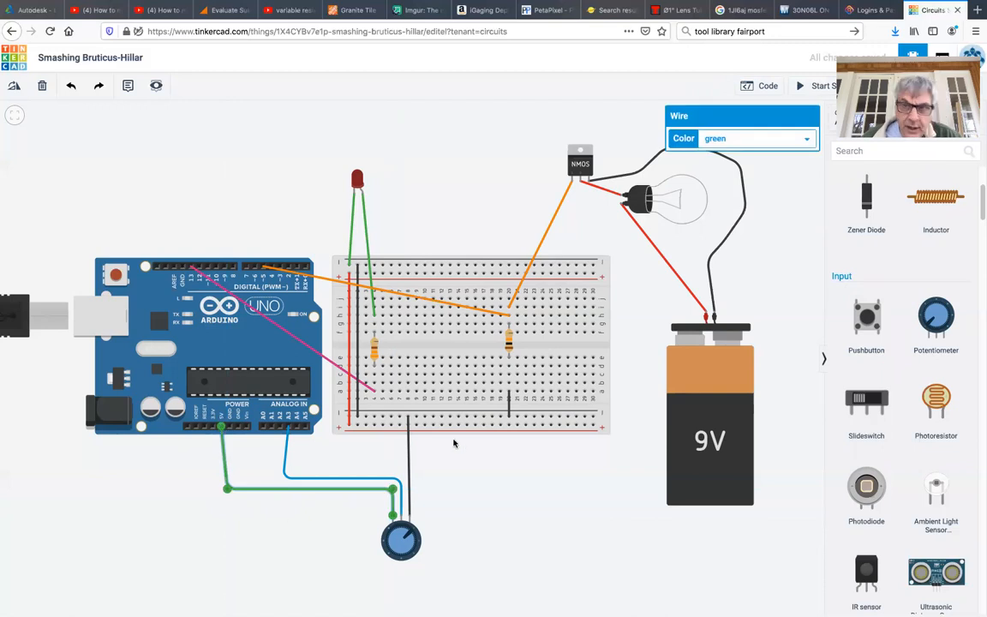
left_click(757, 139)
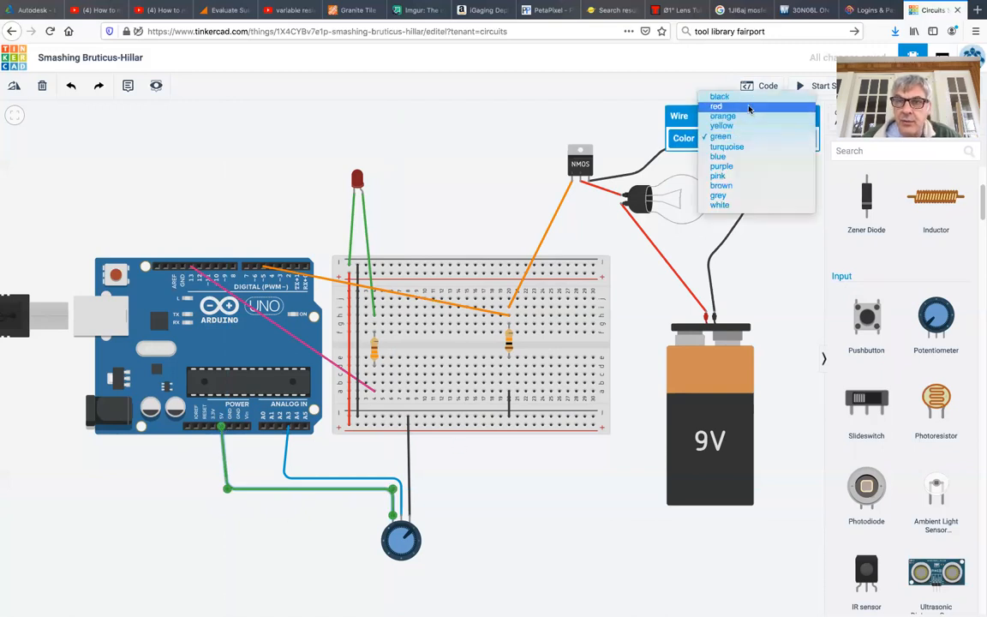
left_click(744, 107)
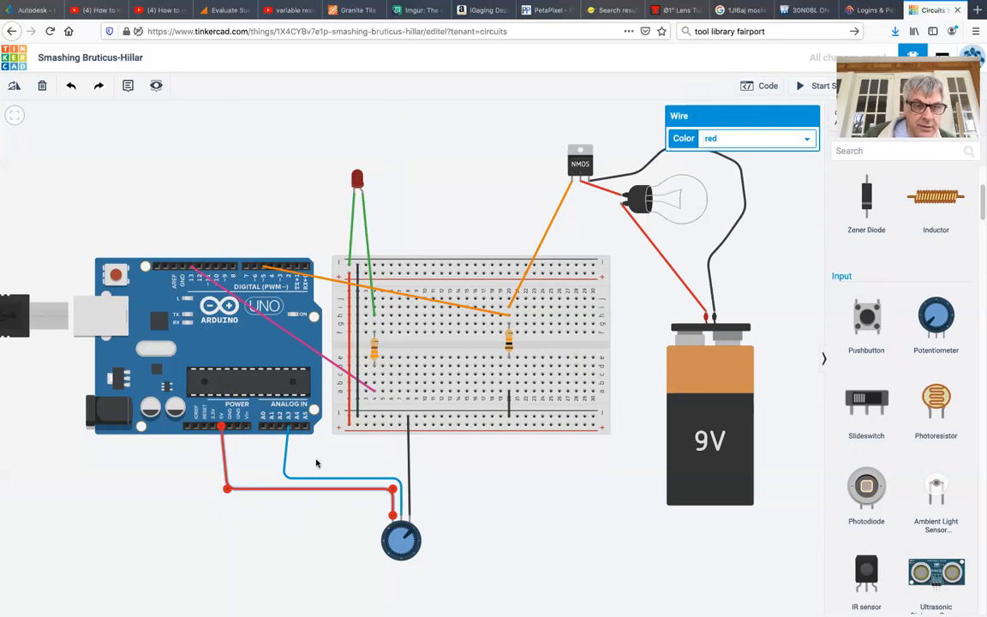
left_click(251, 466)
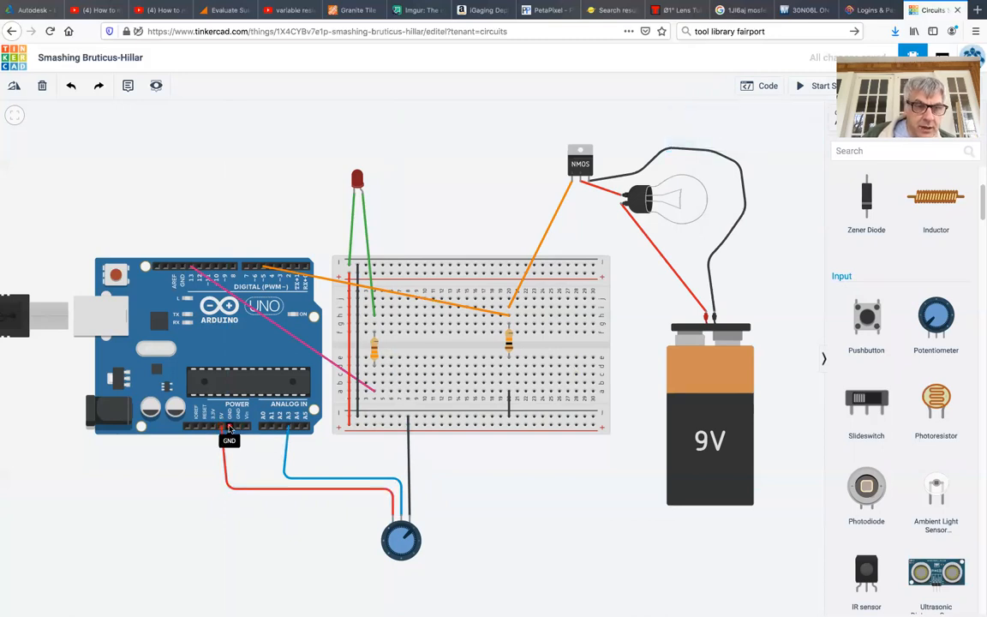
Step: Connect the Arduino's GND pin beside 5V to the breadboard's lower negative rail with a black wire
left_click(230, 429)
left_click(230, 461)
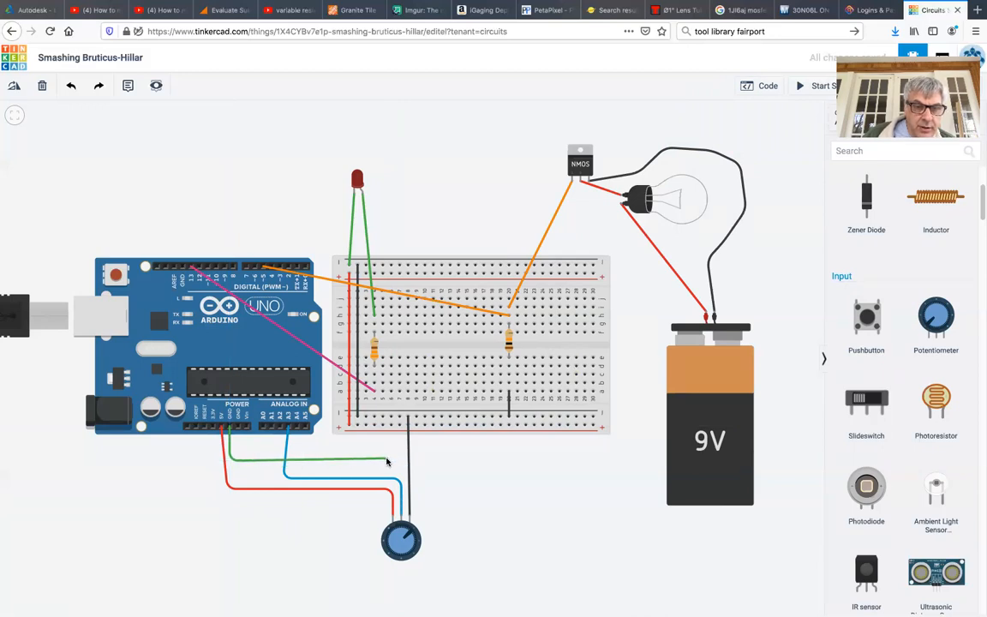
left_click(389, 460)
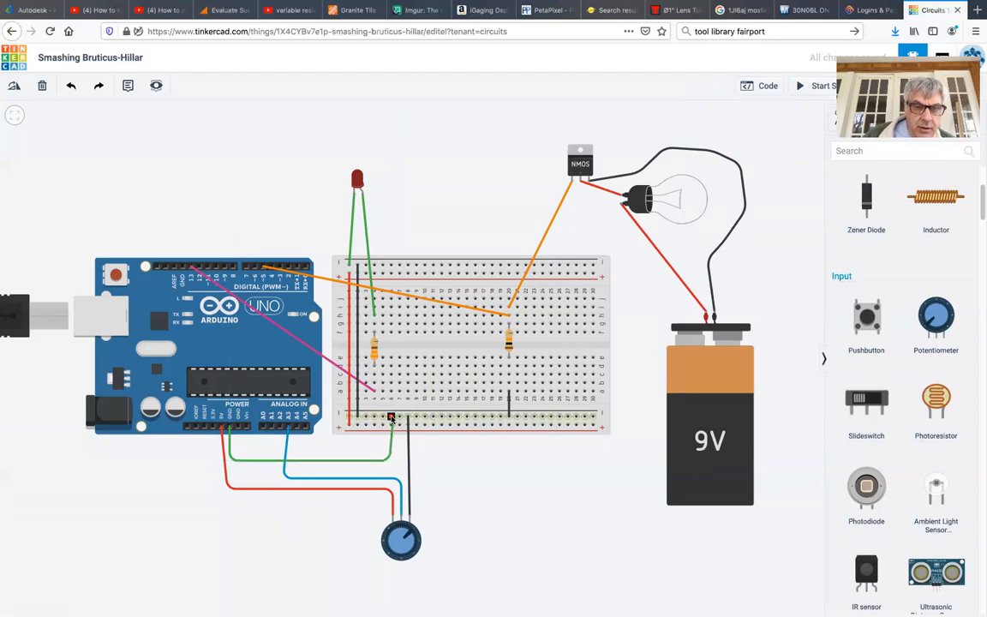
left_click(389, 417)
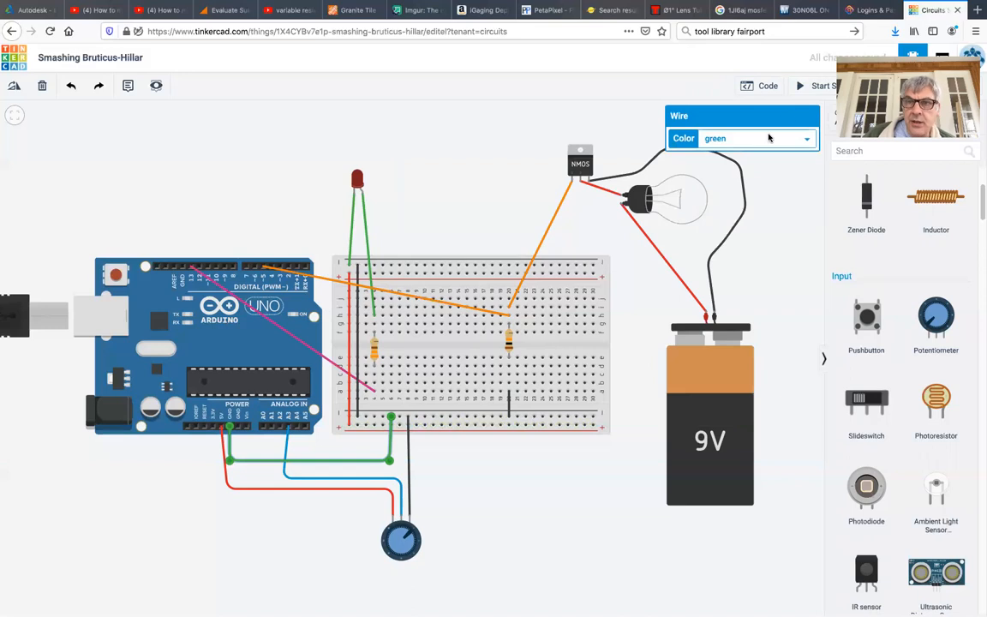
left_click(768, 138)
left_click(758, 97)
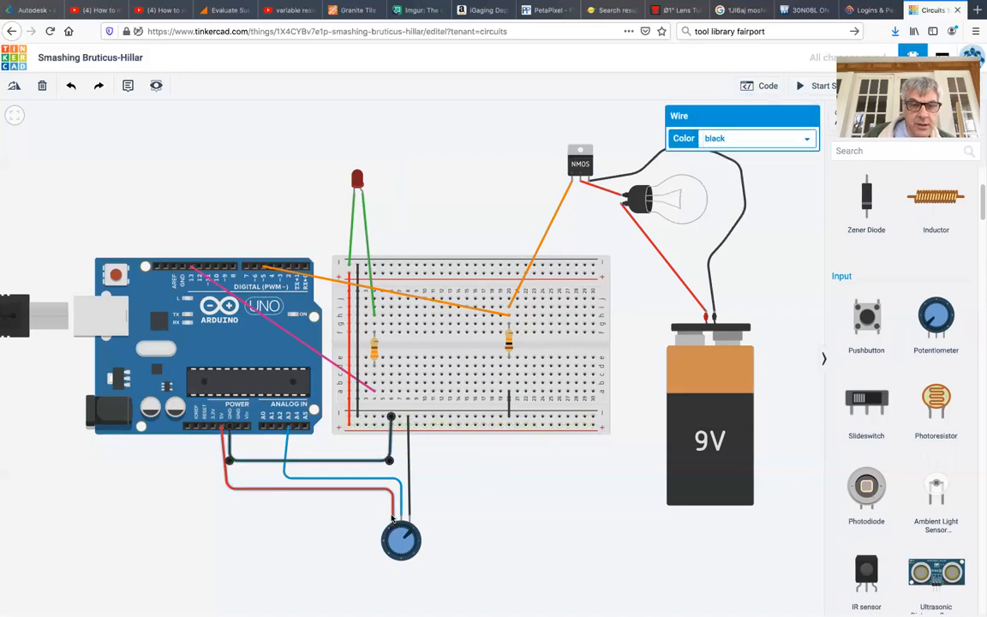
Step: Connect the breadboard's lower positive rail to the Arduino's 5V pin with a red wire routed below the potentiometer's red wire
left_click(392, 514)
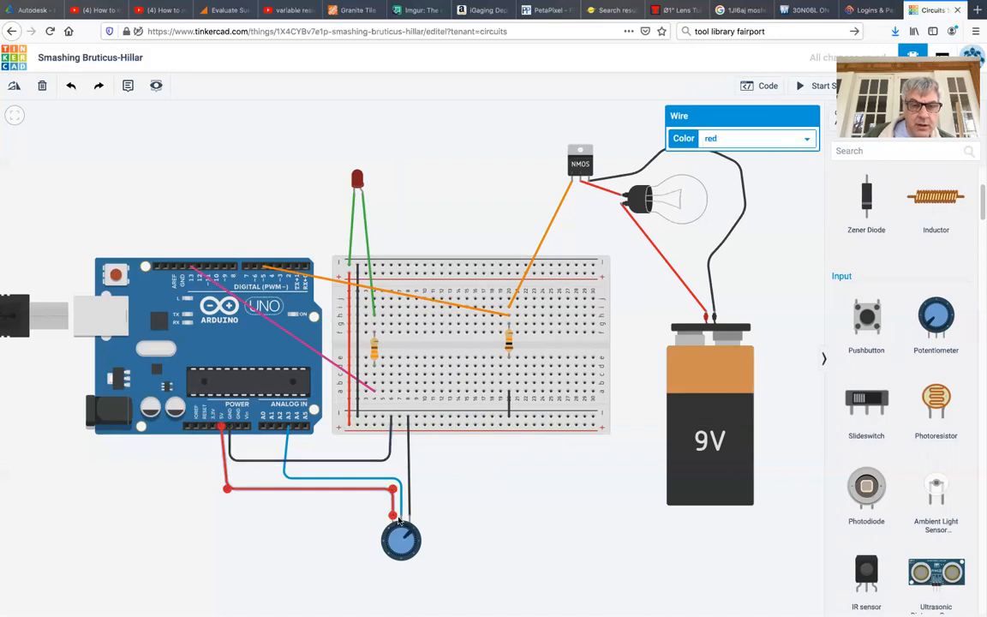
left_click(460, 506)
left_click(373, 425)
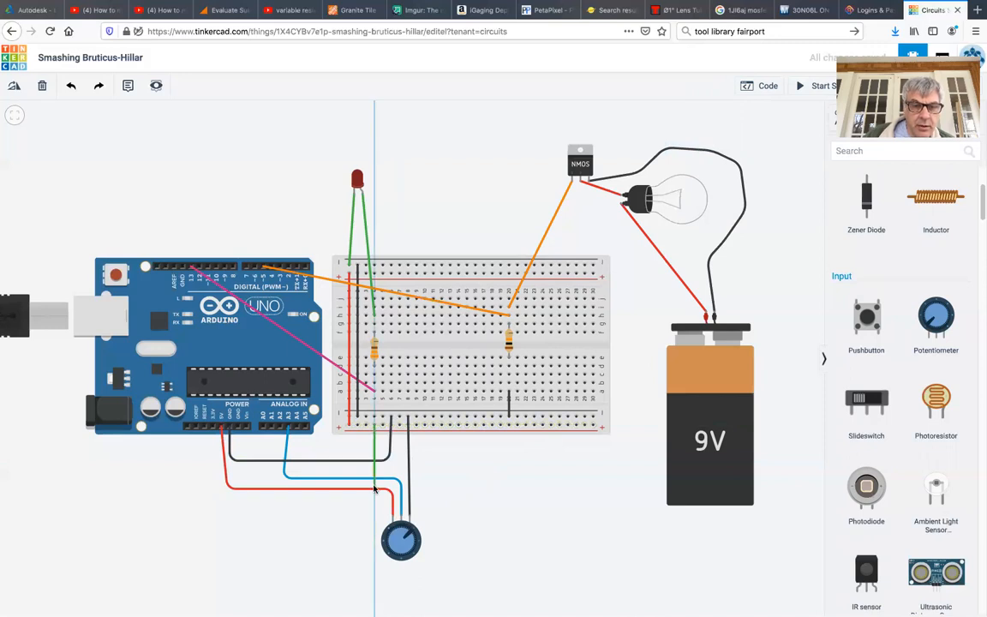
left_click(374, 510)
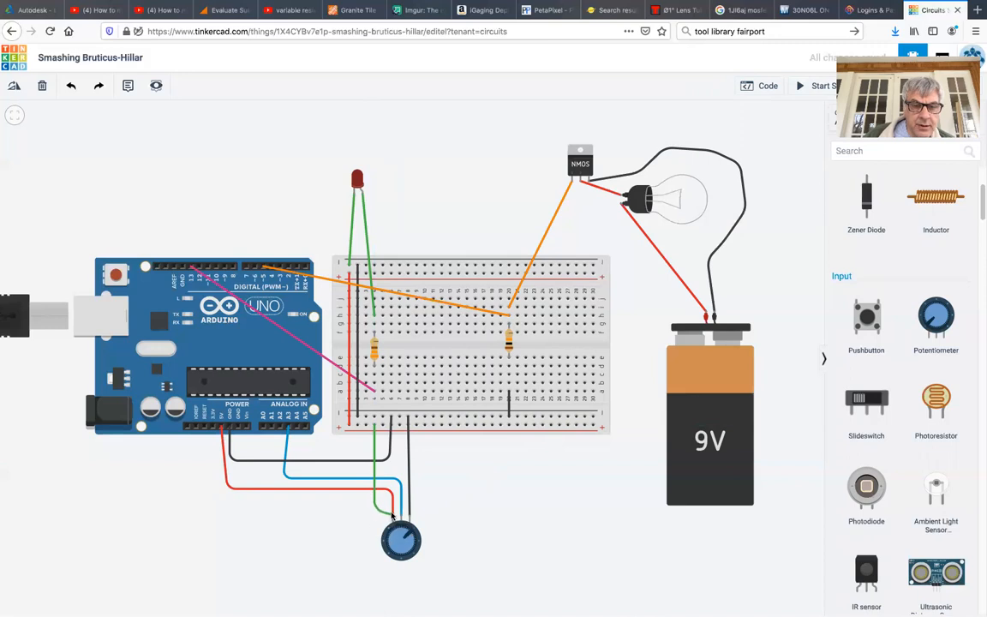
left_click(391, 515)
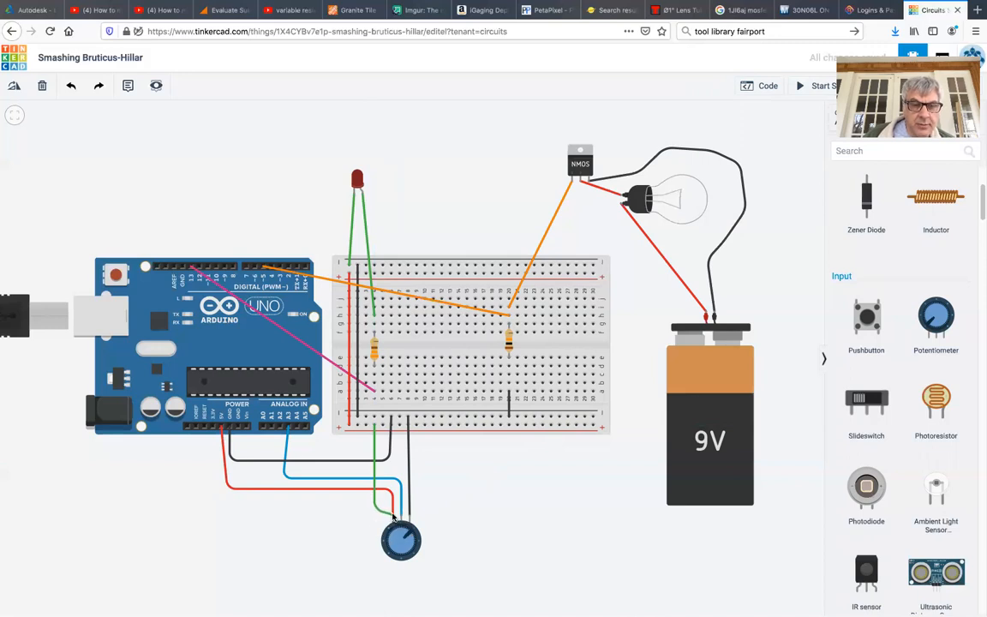
left_click(392, 516)
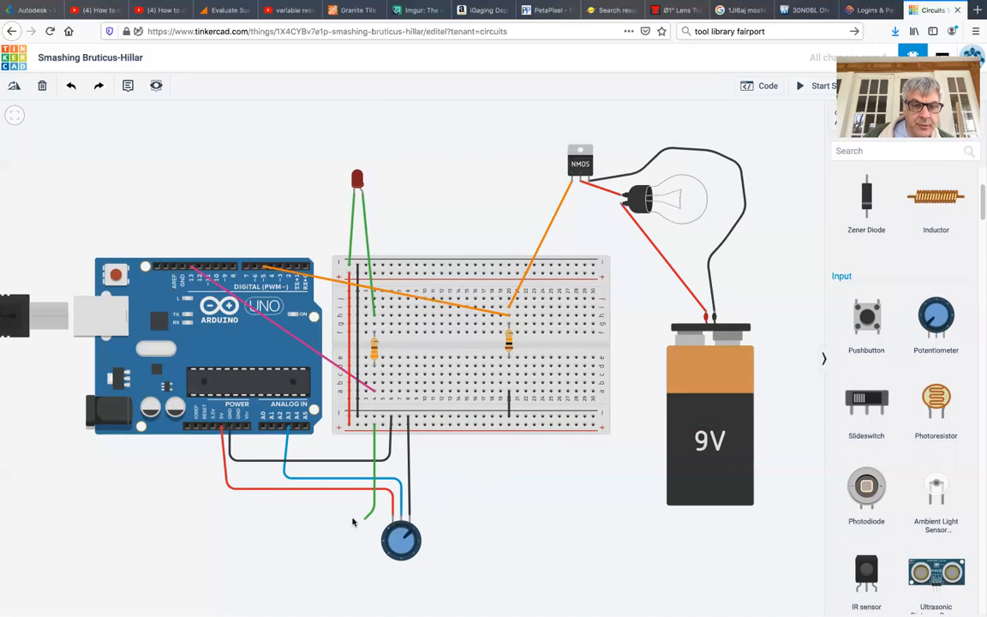
left_click(219, 512)
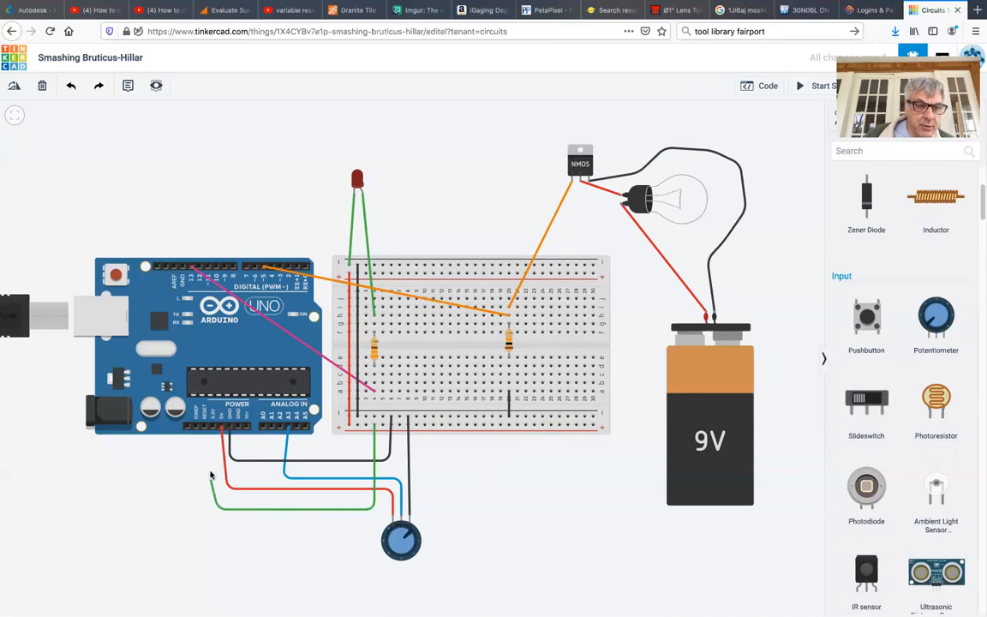
left_click(221, 427)
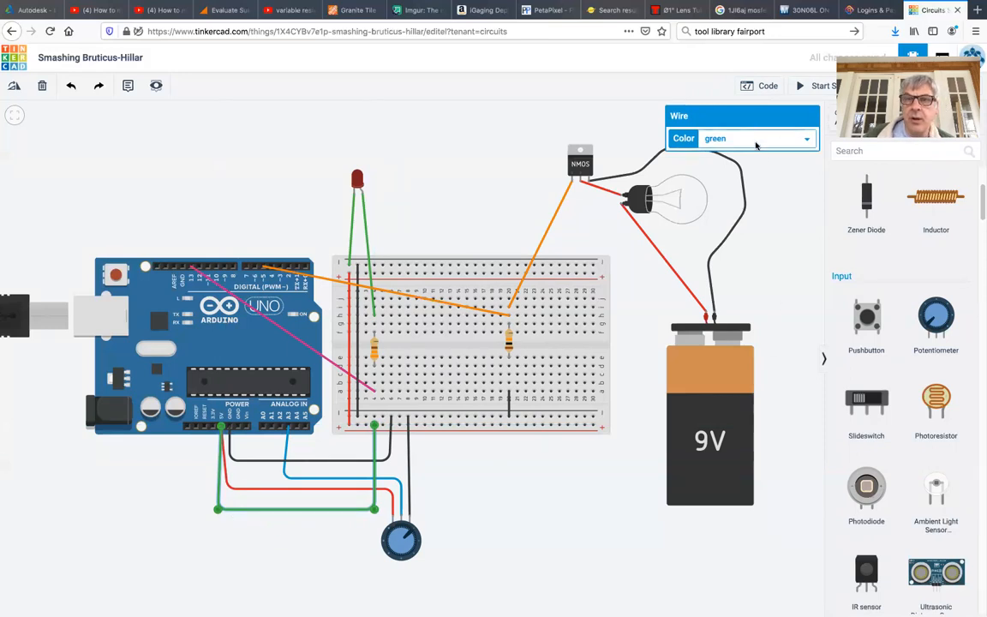
left_click(753, 139)
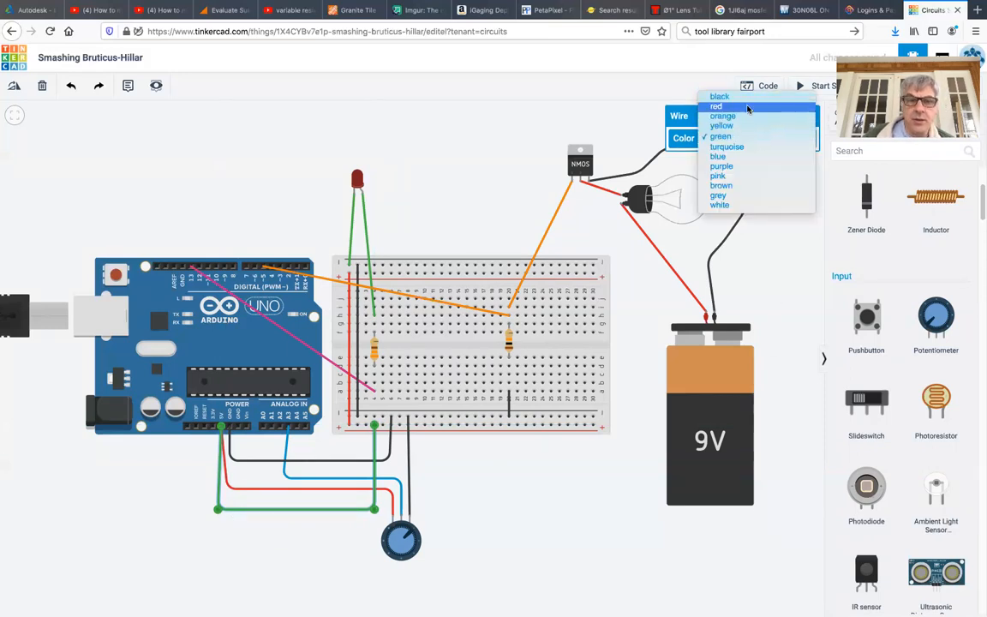
left_click(747, 106)
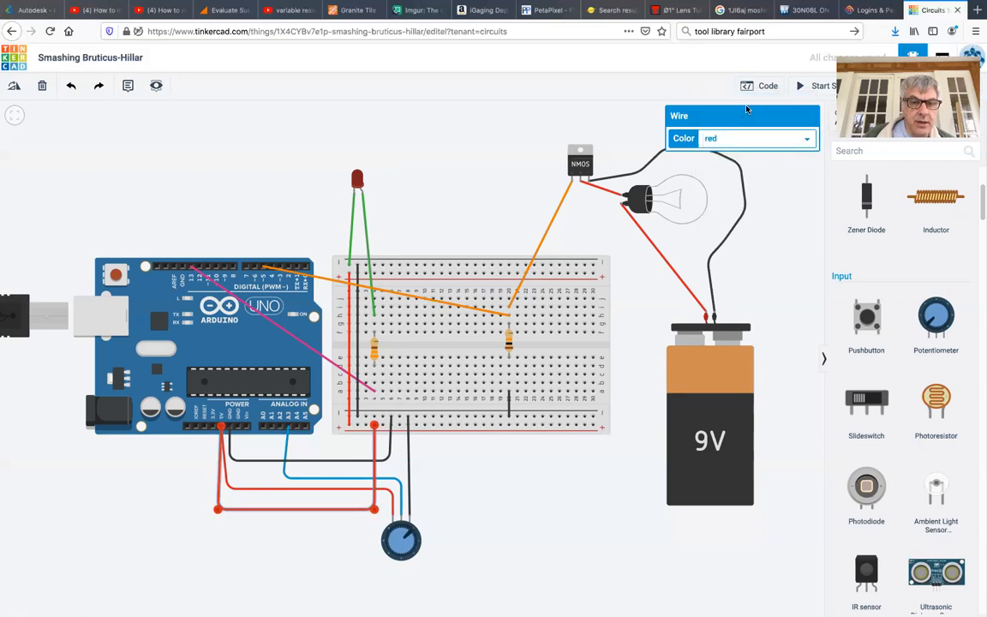
left_click(494, 514)
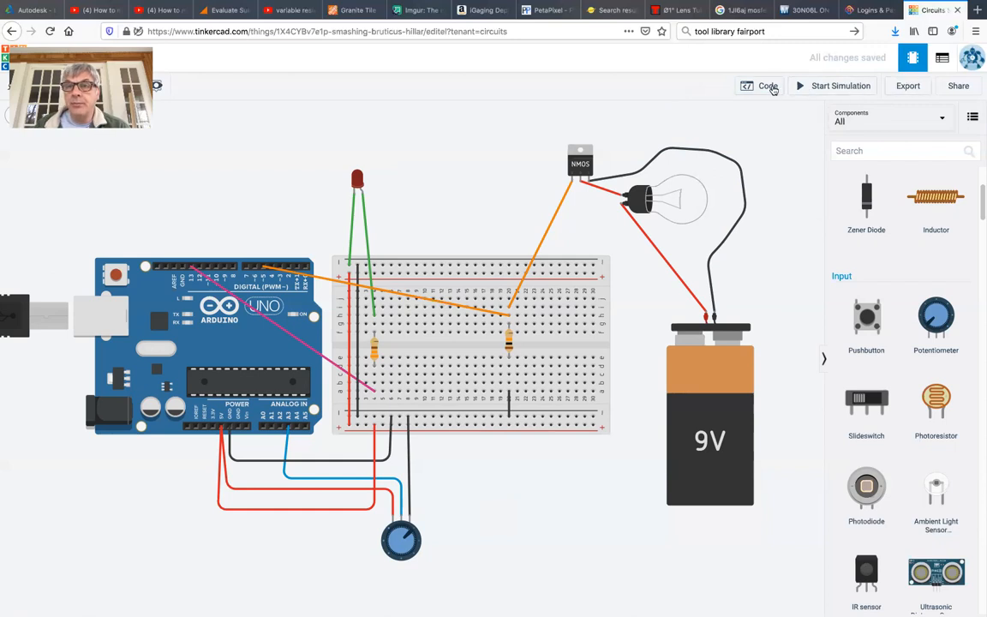
Step: Open the code editor and switch it from Blocks to Text, accepting the loss of the existing blocks
left_click(768, 87)
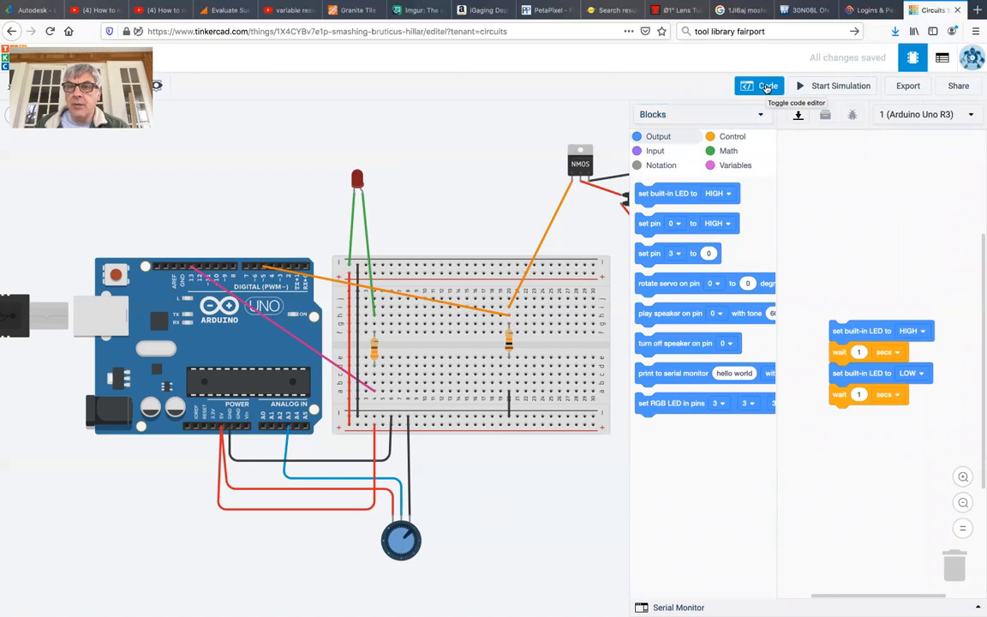
left_click(767, 87)
left_click(770, 87)
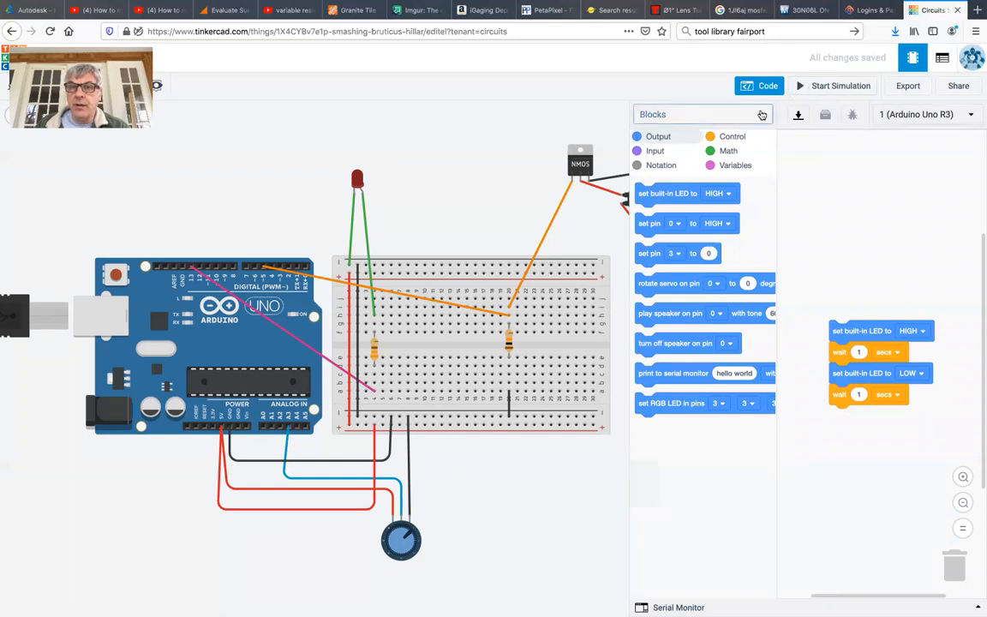
left_click(761, 114)
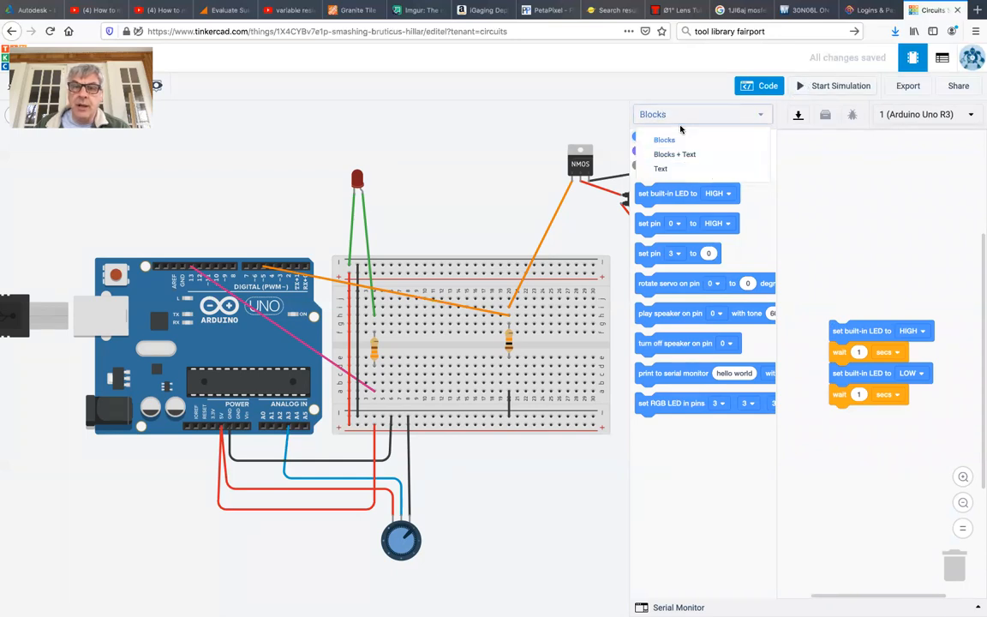
left_click(683, 173)
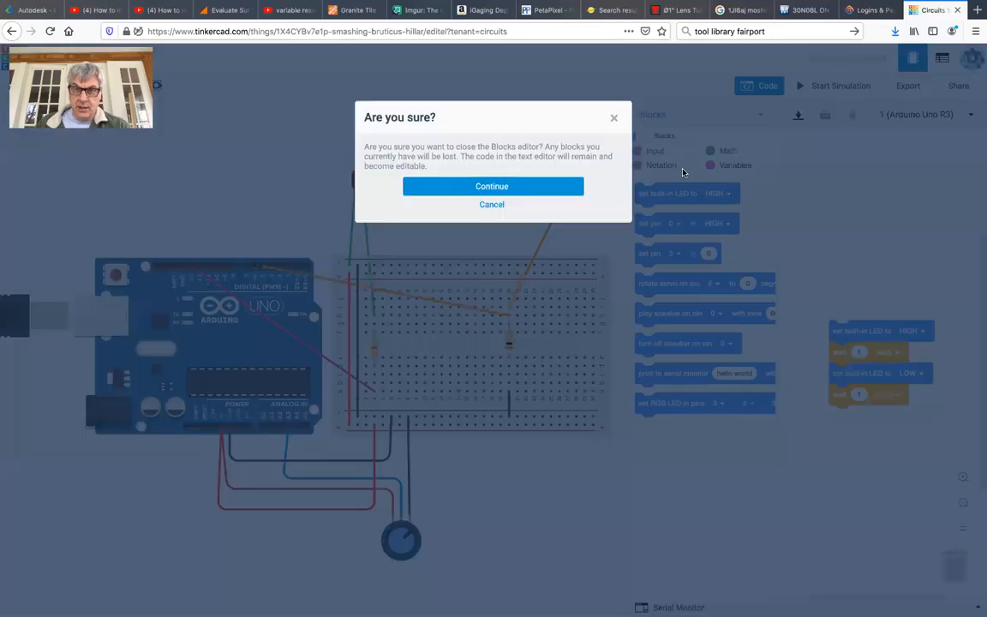
left_click(497, 187)
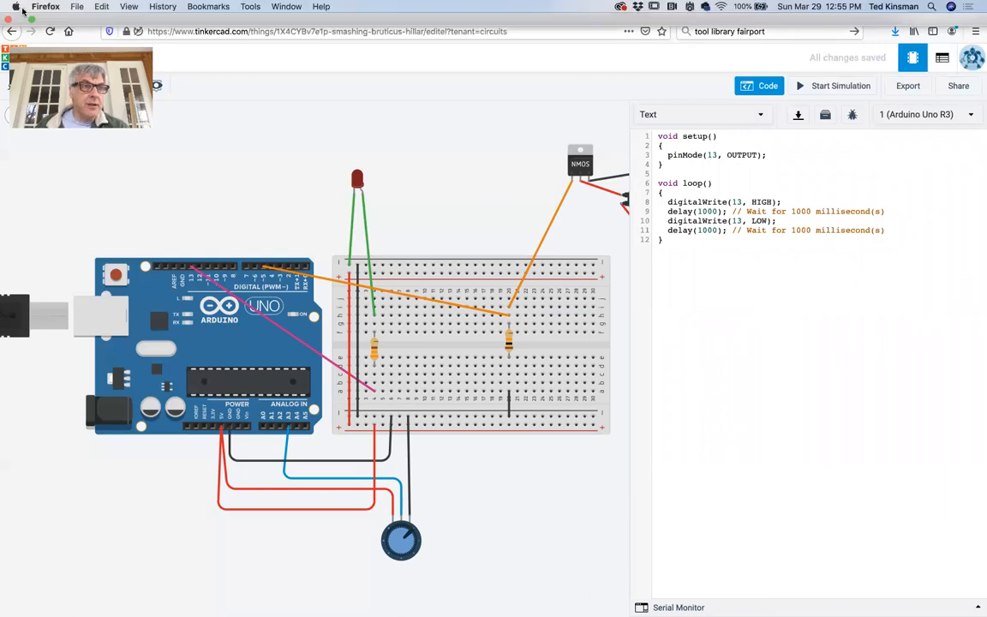
Step: Take the browser out of full screen, switch to the Arduino IDE and make its sketch window full screen
left_click(31, 19)
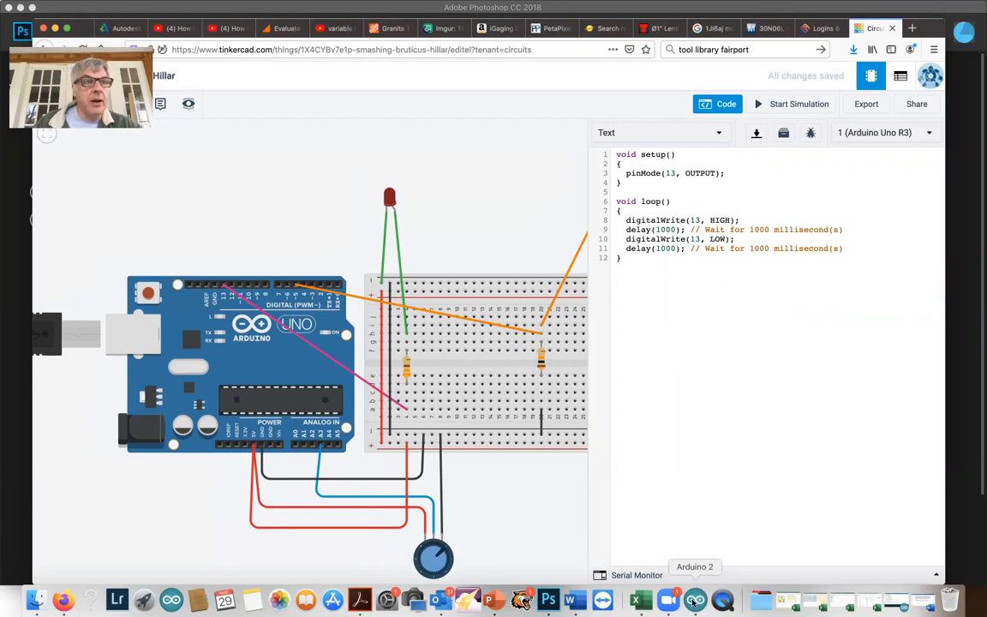
left_click(506, 248)
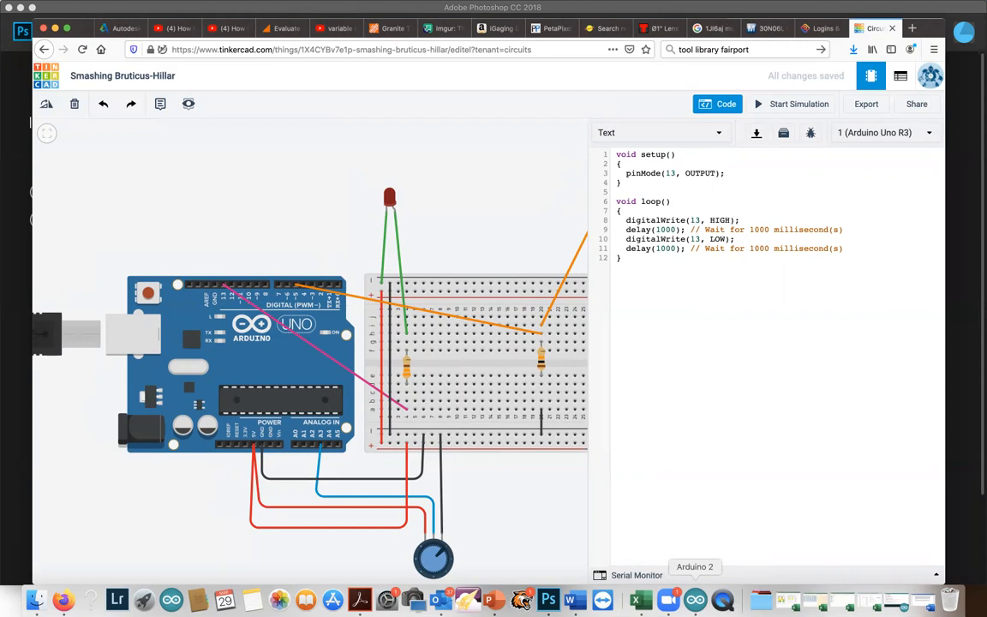
left_click(695, 599)
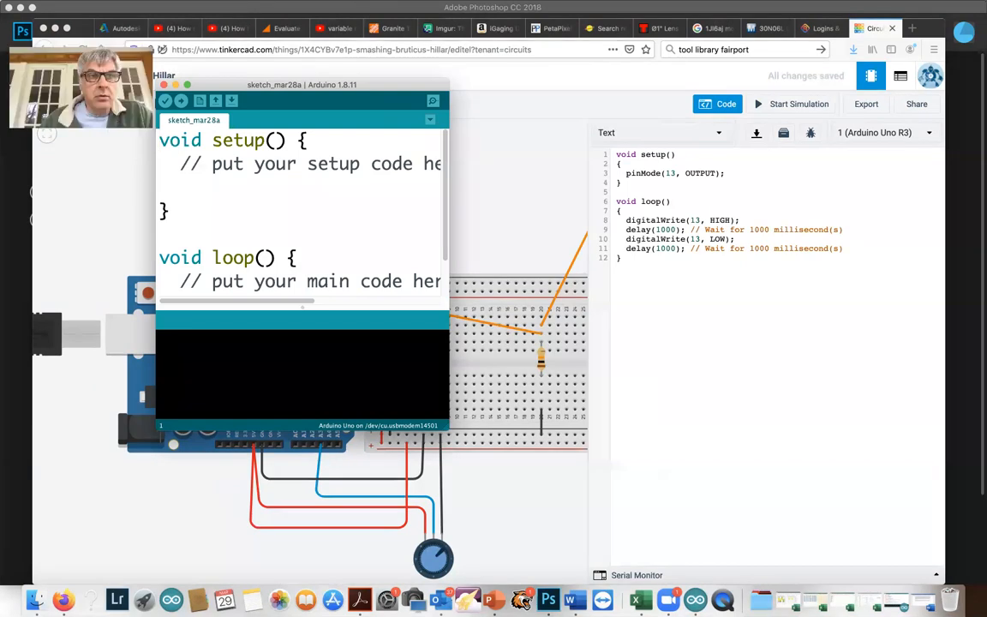
left_click(189, 84)
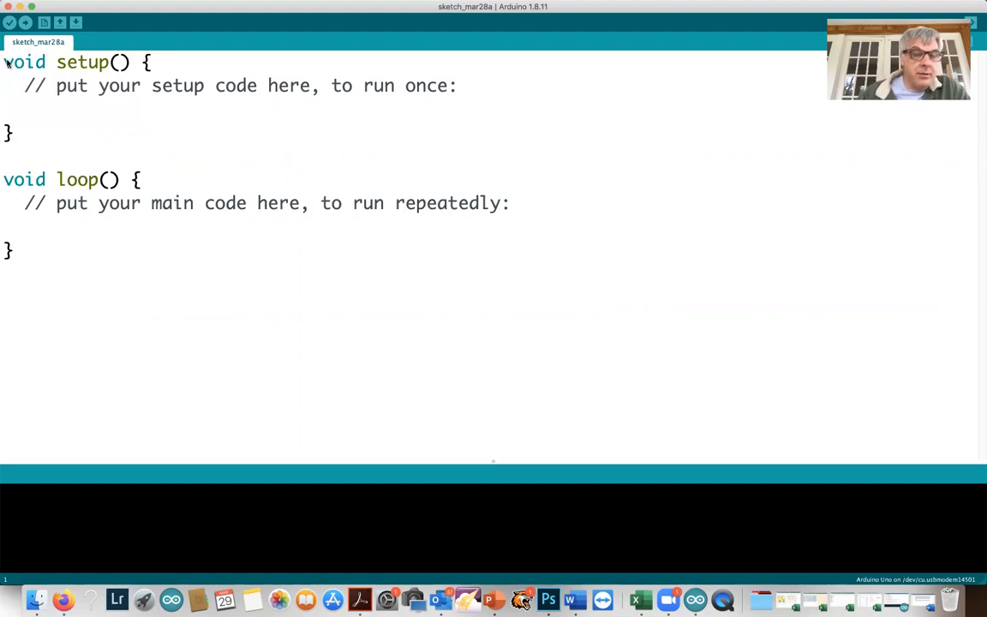
Step: Add the comment "//analoginput2020.ino" on a new first line above setup(), followed by a blank line
key("Return")
key("Return")
key("Up")
type("//")
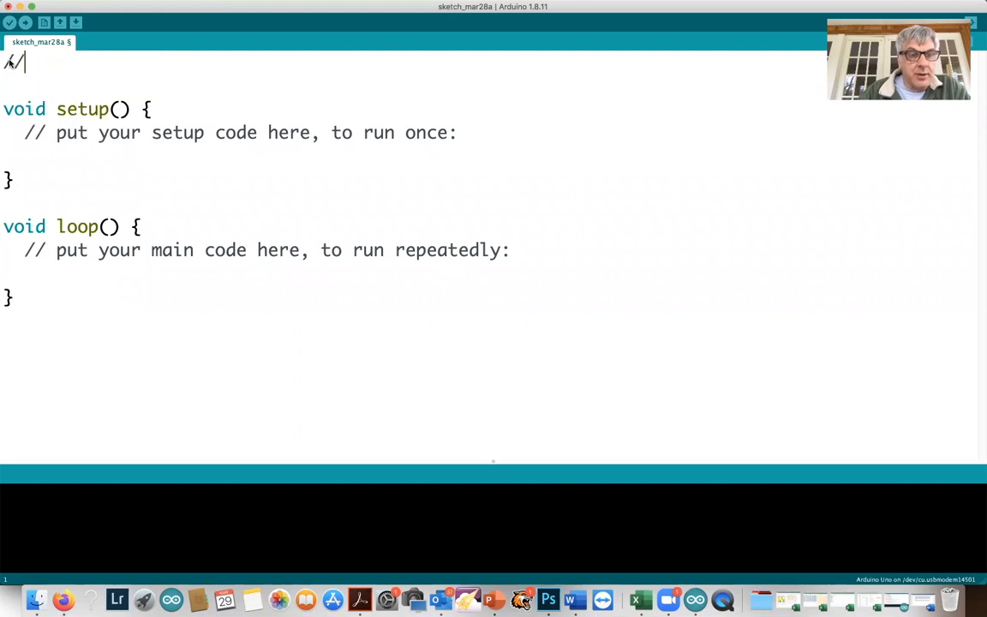
type("analog")
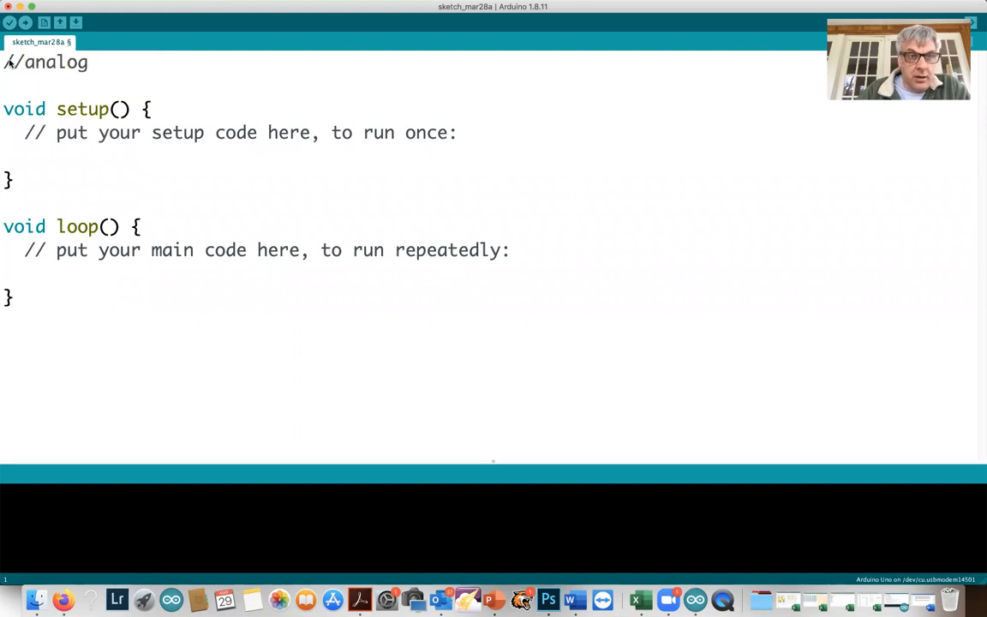
type("inp")
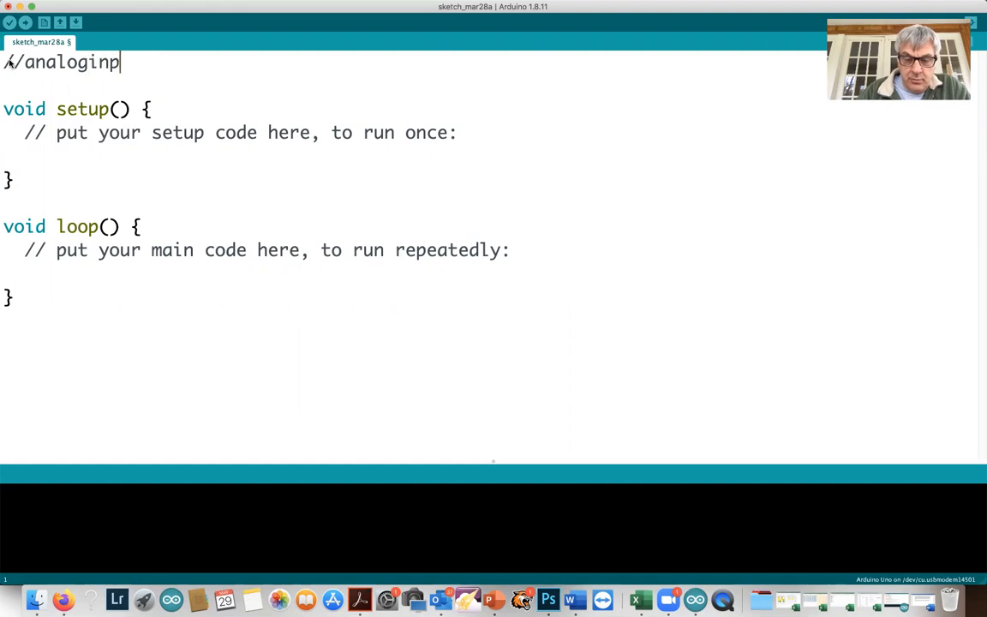
type("ut2020.ino")
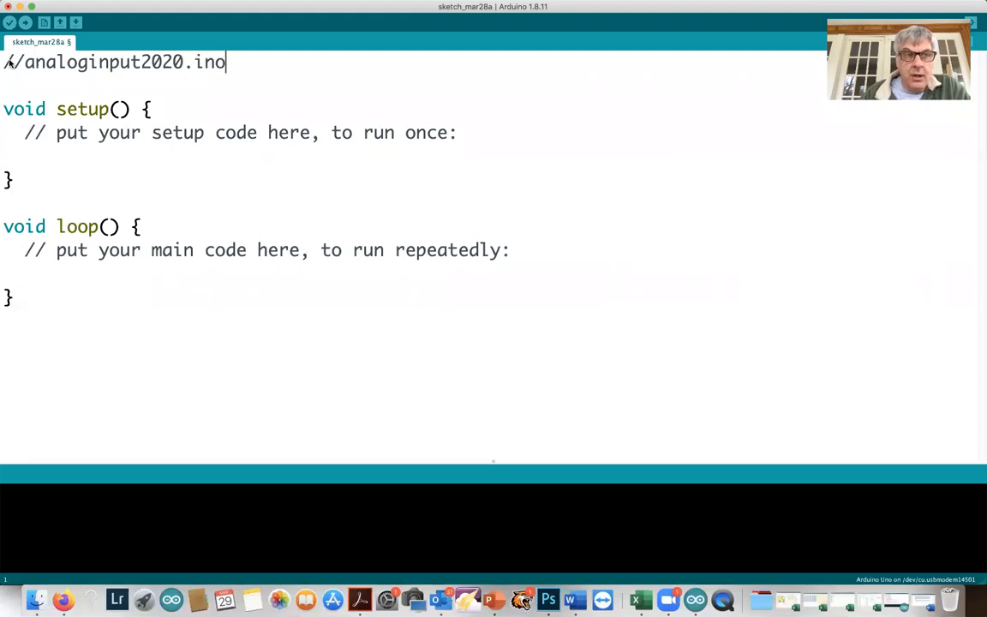